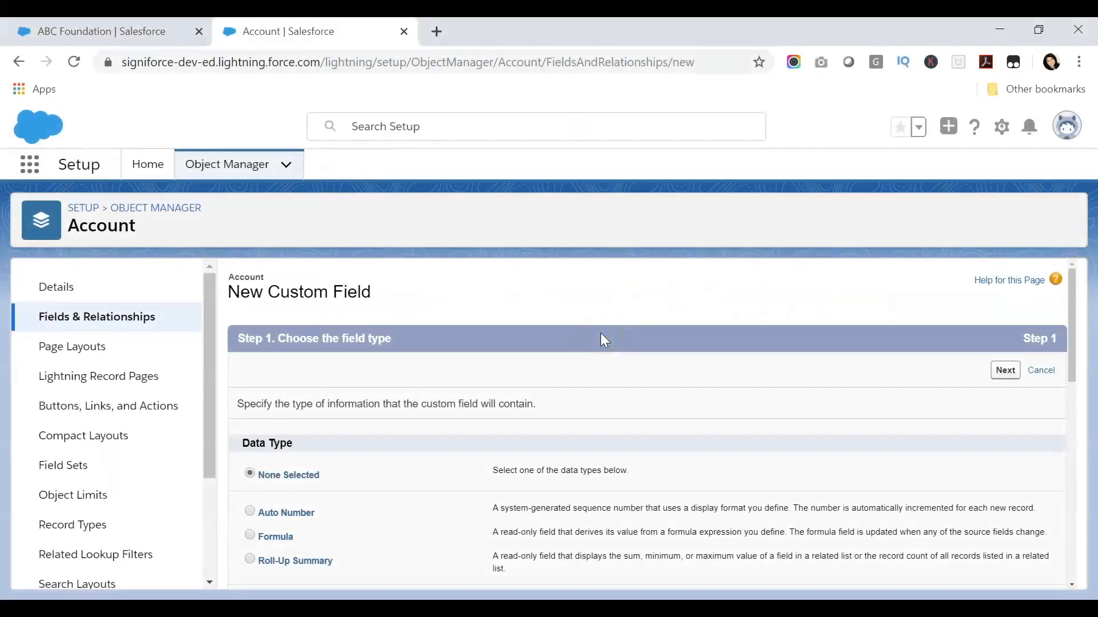
Choose Text as the data type for the new Account custom field
{"action": "scroll", "coordinate": [600, 334], "scroll_direction": "down", "scroll_amount": 6}
{"action": "scroll", "coordinate": [602, 338], "scroll_direction": "down", "scroll_amount": 3}
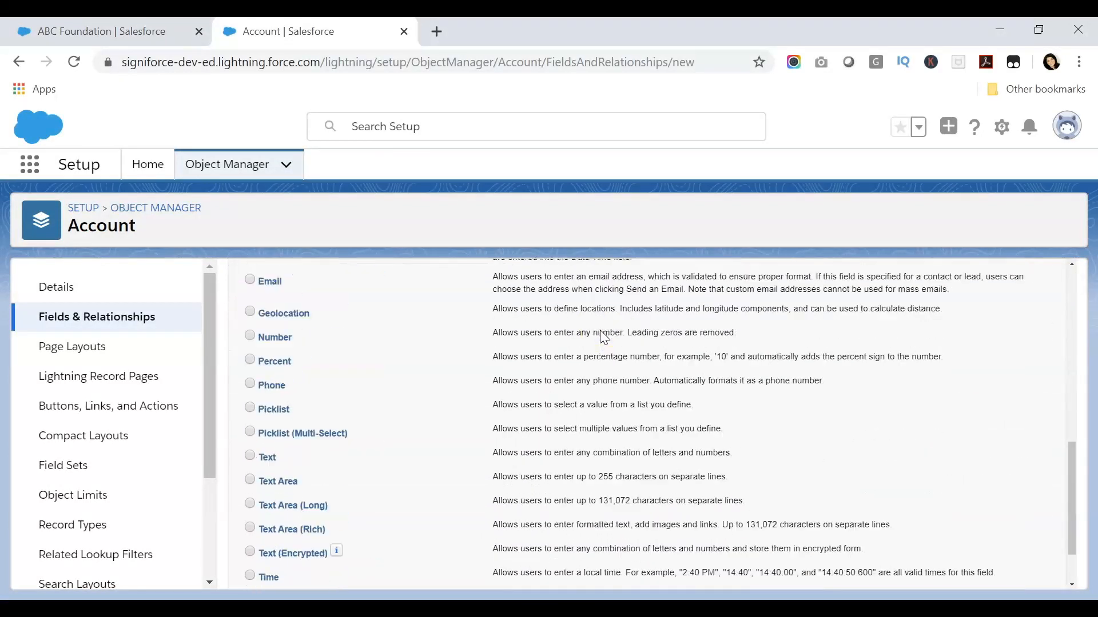
{"action": "left_click", "coordinate": [252, 456]}
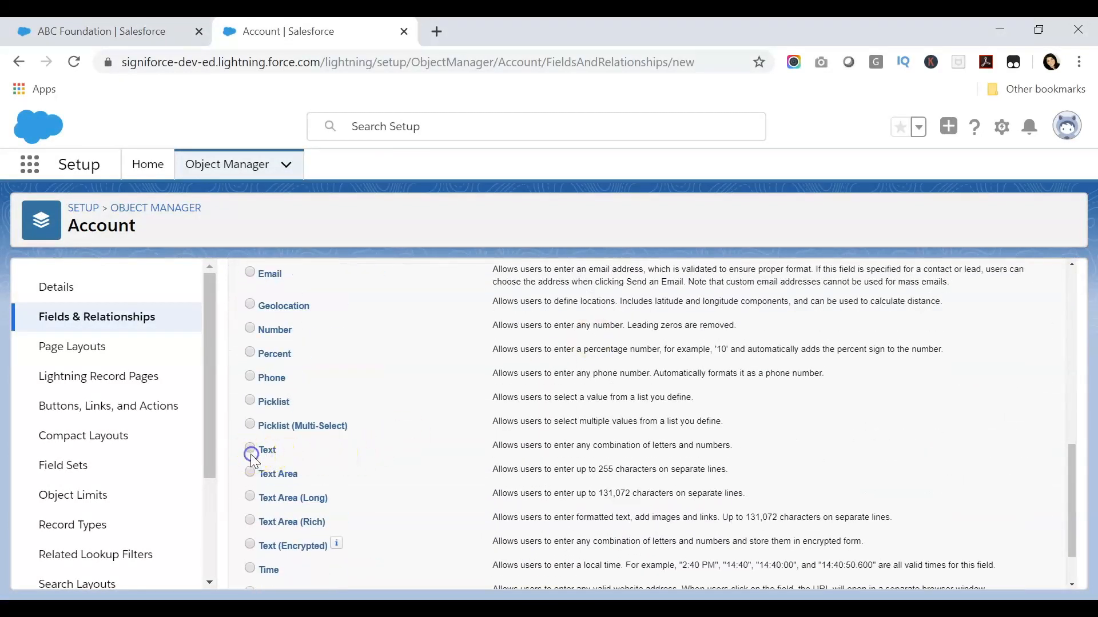
{"action": "scroll", "coordinate": [474, 446], "scroll_direction": "down", "scroll_amount": 2}
{"action": "left_click", "coordinate": [1005, 571]}
Label the field Region Focus Other with a length of 100 characters
{"action": "left_click", "coordinate": [493, 407]}
{"action": "type", "text": "Regio"}
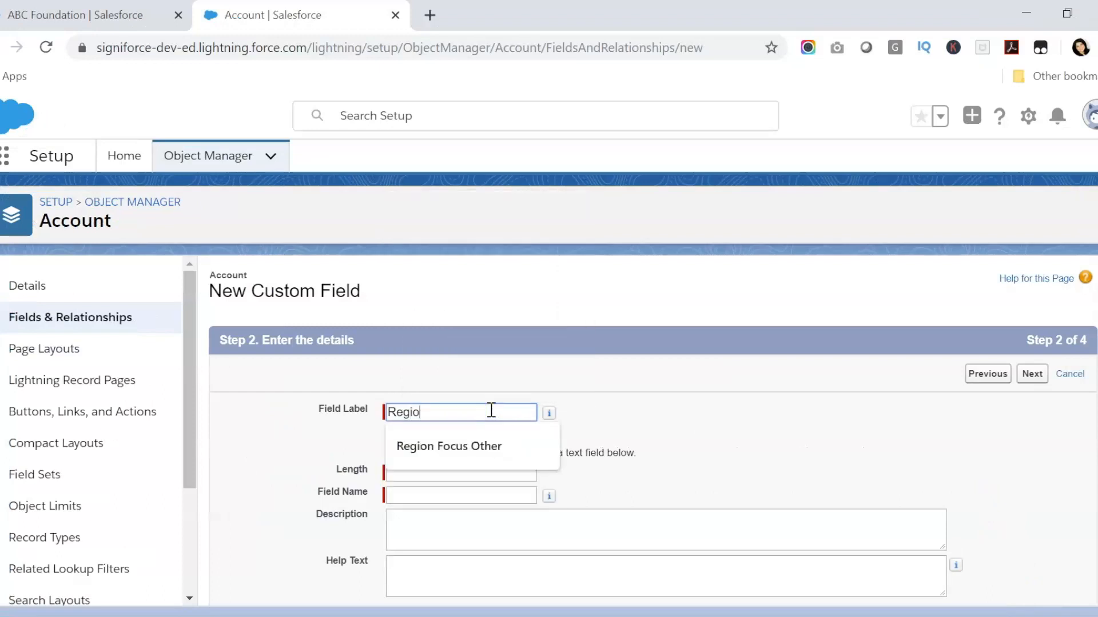
{"action": "type", "text": "n Focus Other"}
{"action": "left_click", "coordinate": [479, 447]}
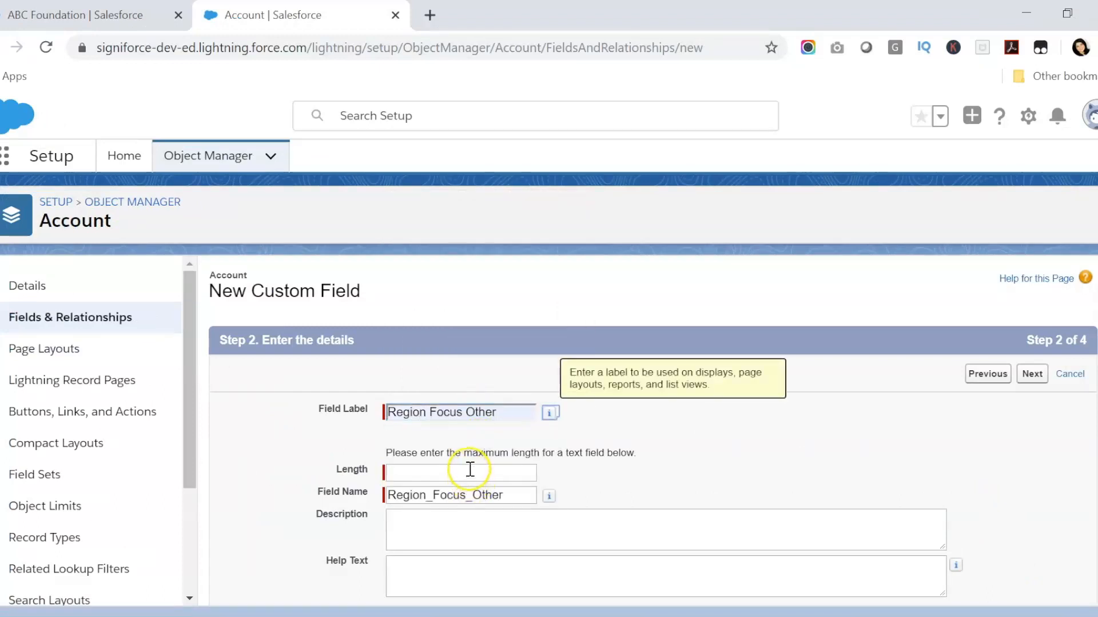
{"action": "left_click", "coordinate": [469, 469]}
{"action": "type", "text": "100"}
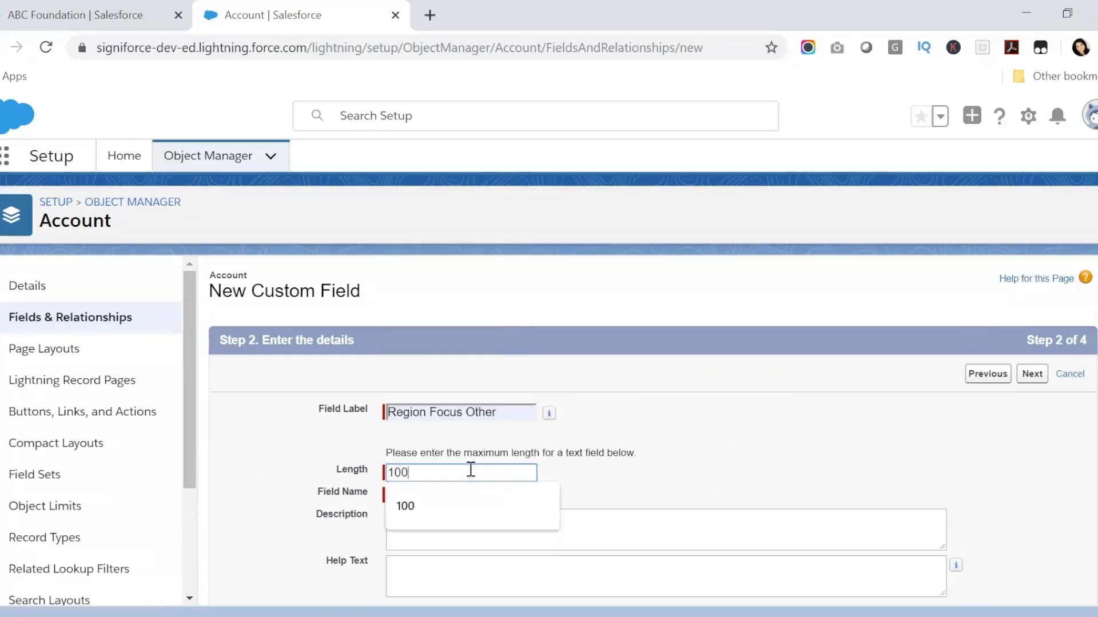
{"action": "left_click", "coordinate": [778, 441]}
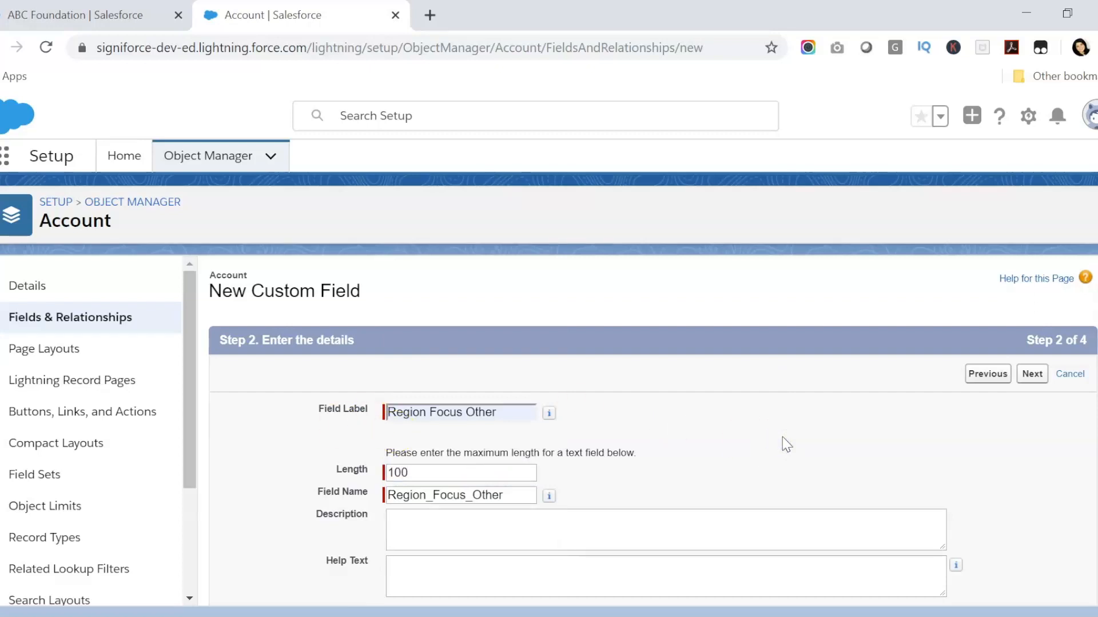
{"action": "scroll", "coordinate": [782, 437], "scroll_direction": "down", "scroll_amount": 4}
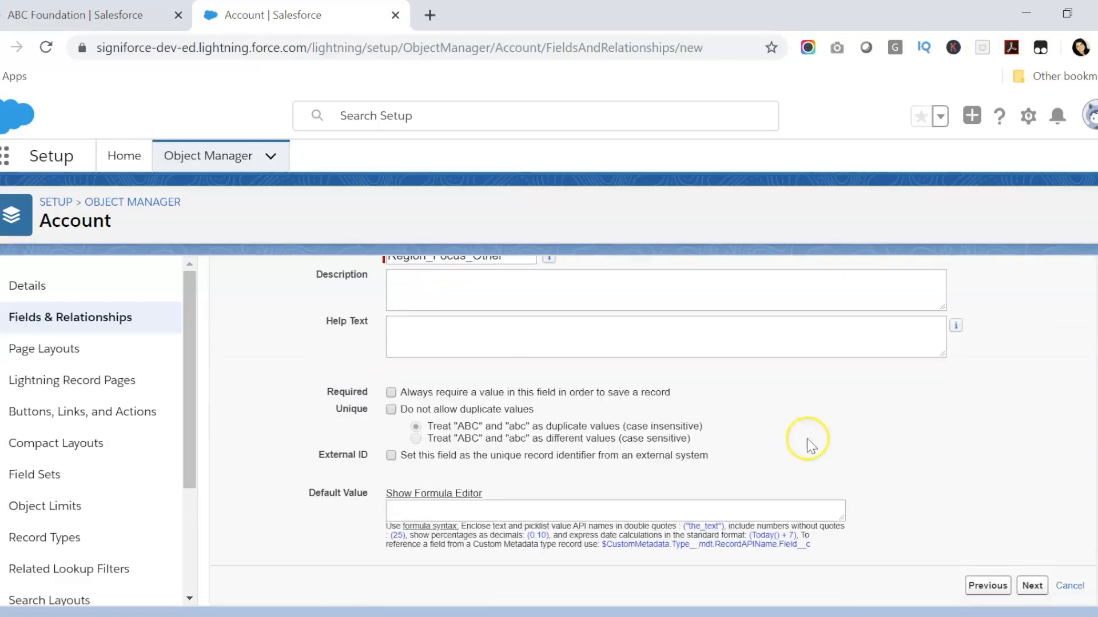
{"action": "left_click", "coordinate": [1040, 585]}
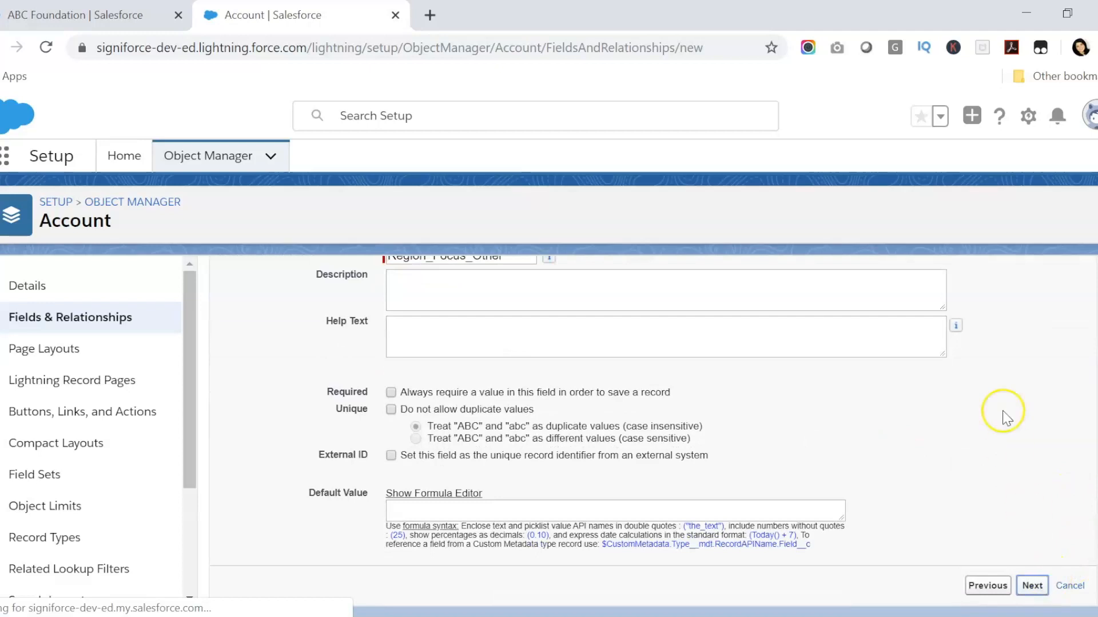
Keep default field security, add the field only to Organization Layout, and save
{"action": "scroll", "coordinate": [934, 422], "scroll_direction": "down", "scroll_amount": 8}
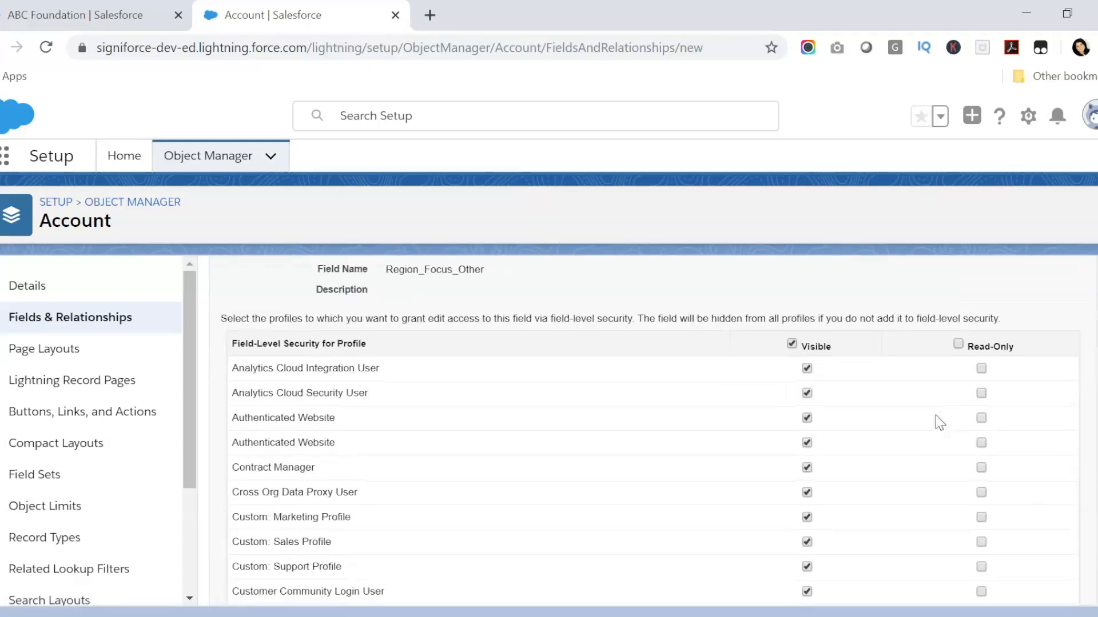
{"action": "scroll", "coordinate": [940, 423], "scroll_direction": "down", "scroll_amount": 3}
{"action": "left_click", "coordinate": [1033, 585]}
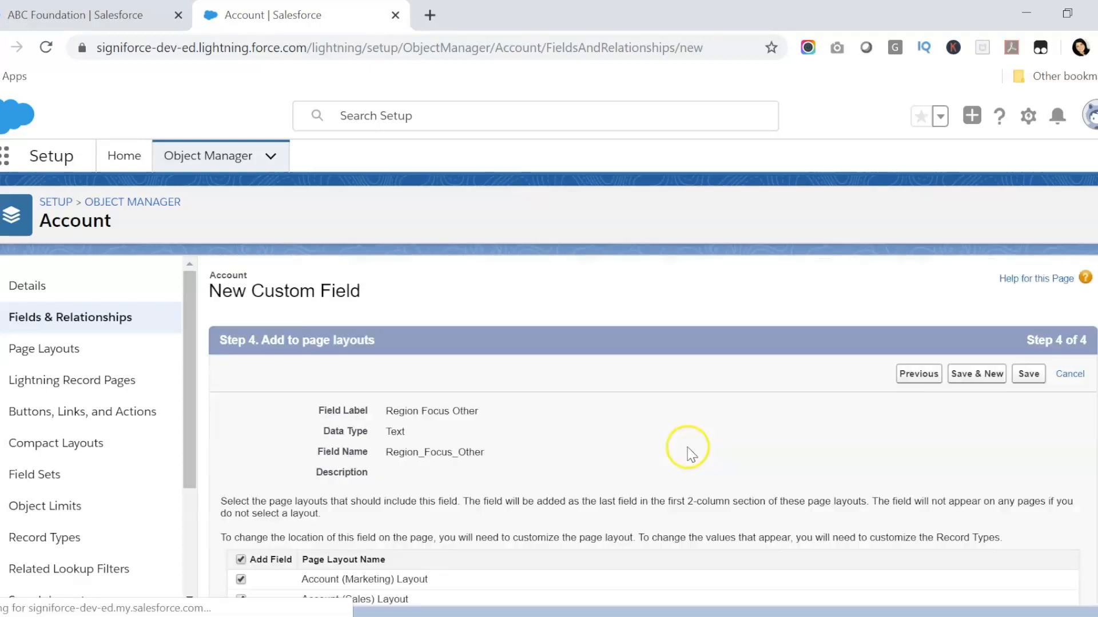
{"action": "scroll", "coordinate": [688, 454], "scroll_direction": "down", "scroll_amount": 3}
{"action": "left_click", "coordinate": [240, 389]}
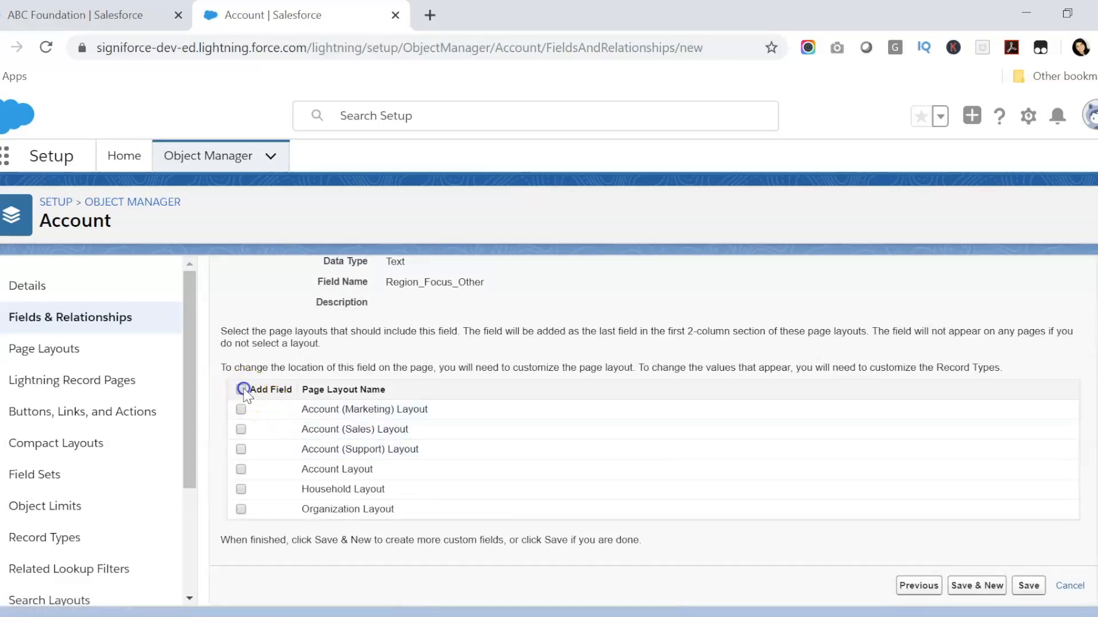
{"action": "left_click", "coordinate": [241, 510]}
{"action": "left_click", "coordinate": [1028, 586]}
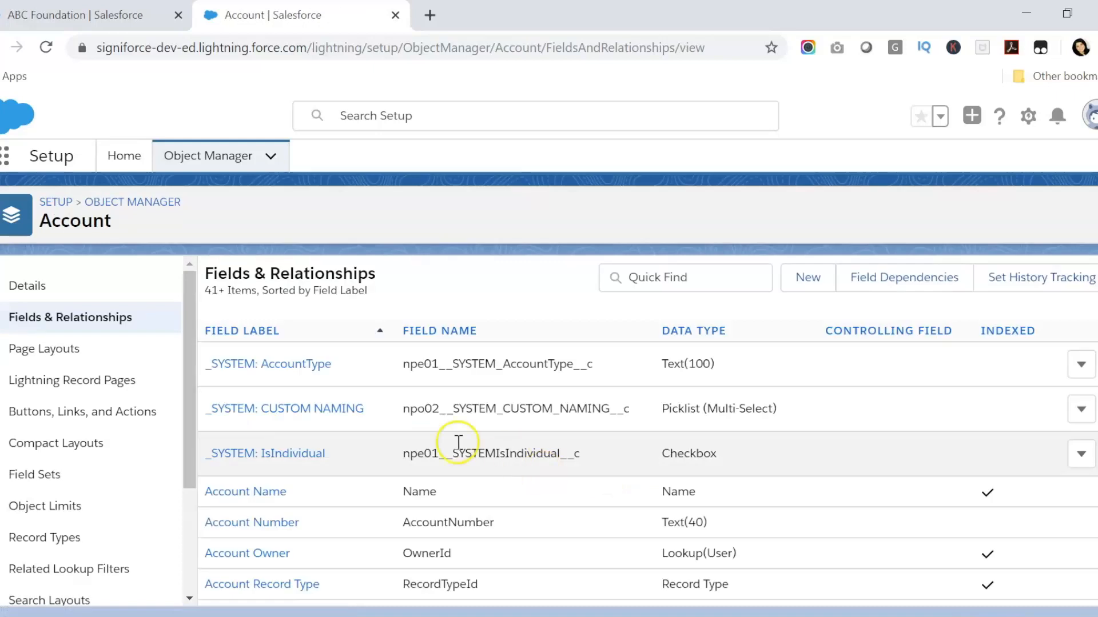
Drag Region Focus Other under Region Focus in the Organization Layout and save the layout
{"action": "left_click", "coordinate": [57, 350]}
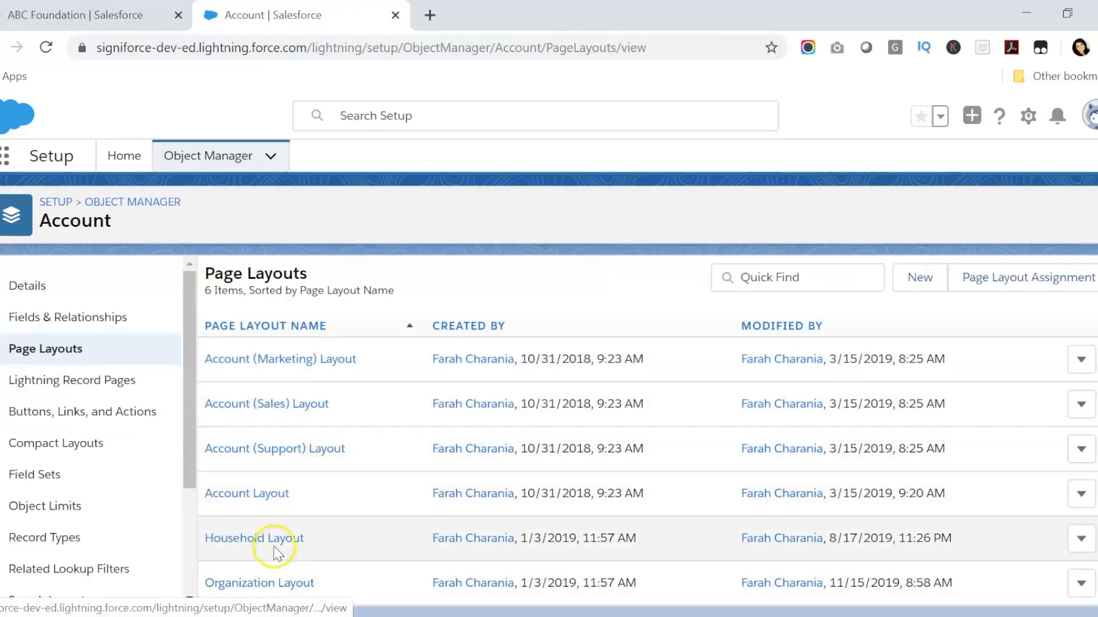
{"action": "left_click", "coordinate": [276, 583]}
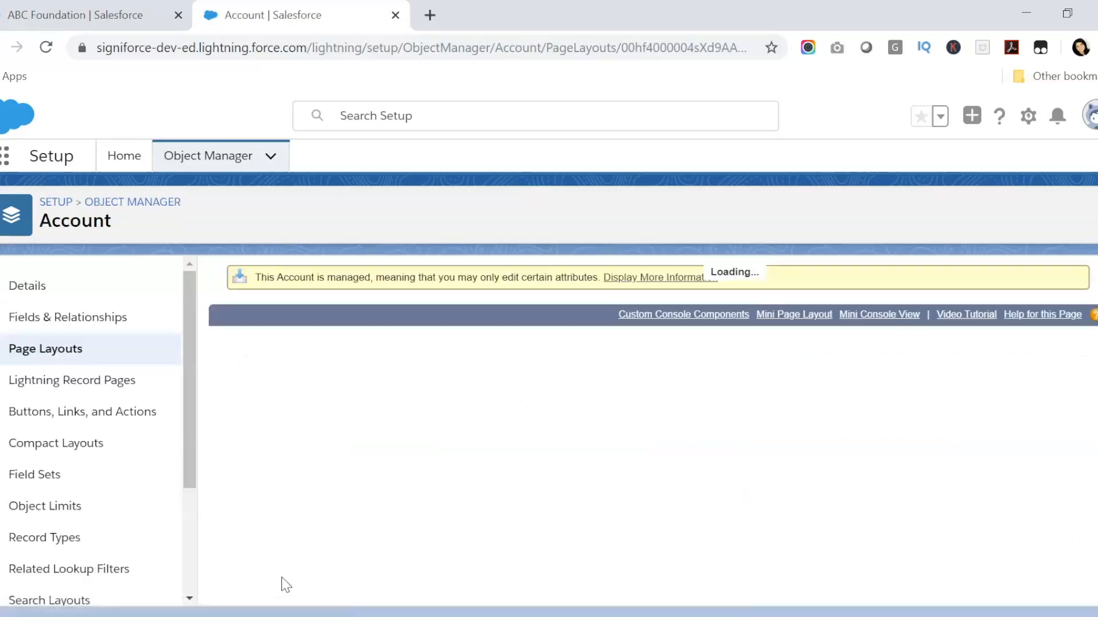
{"action": "scroll", "coordinate": [581, 444], "scroll_direction": "down", "scroll_amount": 10}
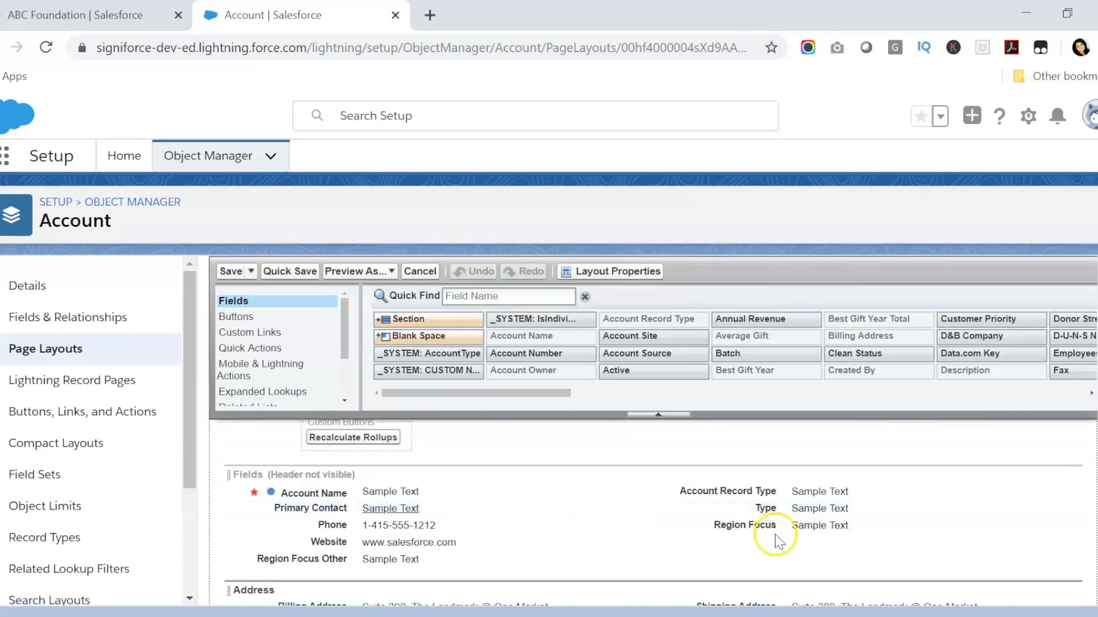
{"action": "left_click_drag", "start_coordinate": [297, 559], "coordinate": [781, 533]}
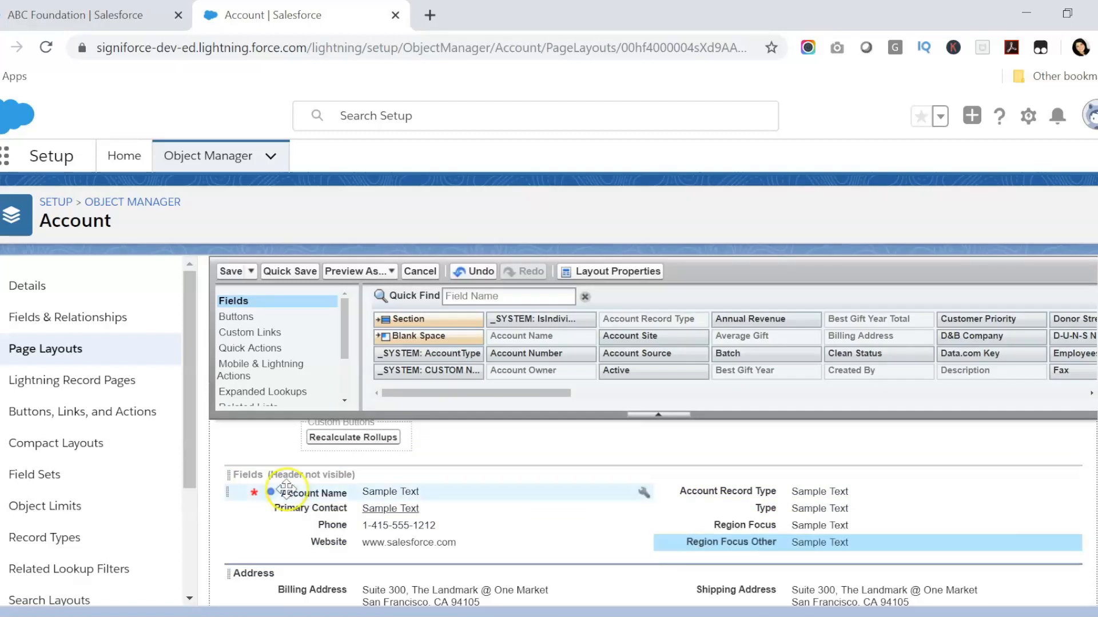
{"action": "left_click", "coordinate": [241, 271]}
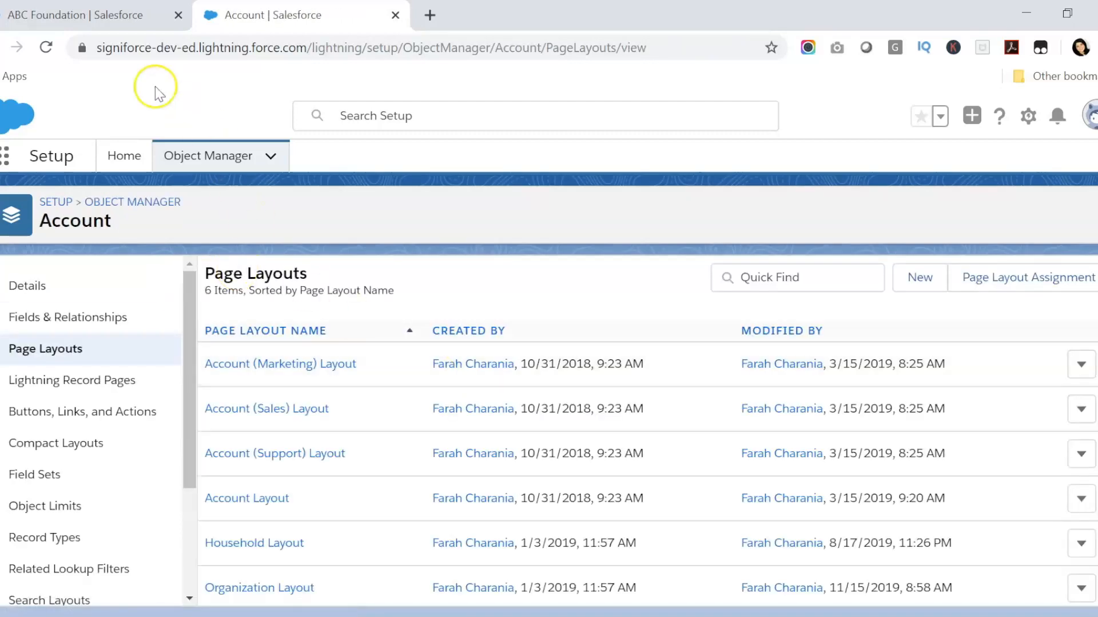
{"action": "left_click", "coordinate": [71, 17]}
Reload ABC Foundation and view the Region Focus choices (Asia, Africa, North America, South America, Other) without changing anything
{"action": "left_click", "coordinate": [43, 55]}
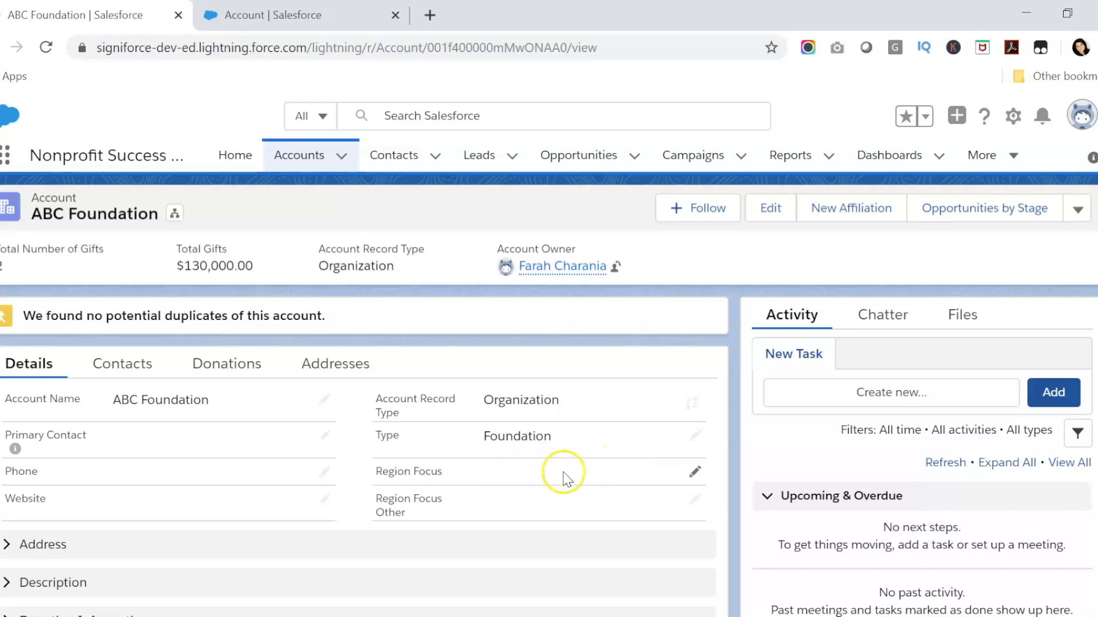
{"action": "left_click", "coordinate": [696, 472]}
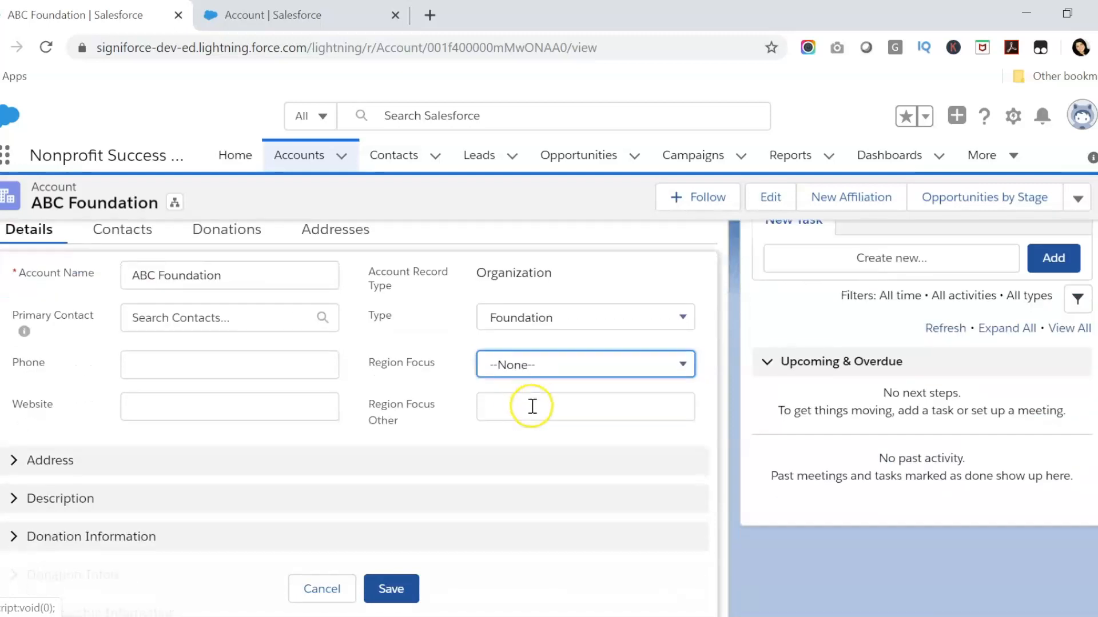
{"action": "left_click", "coordinate": [533, 365]}
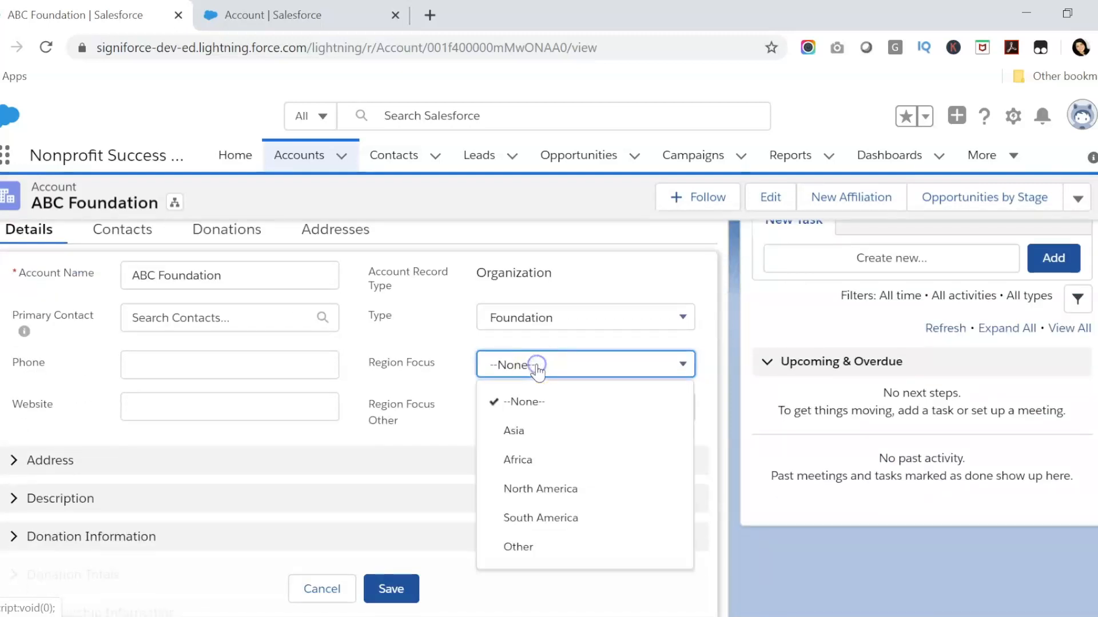
{"action": "left_click", "coordinate": [441, 376]}
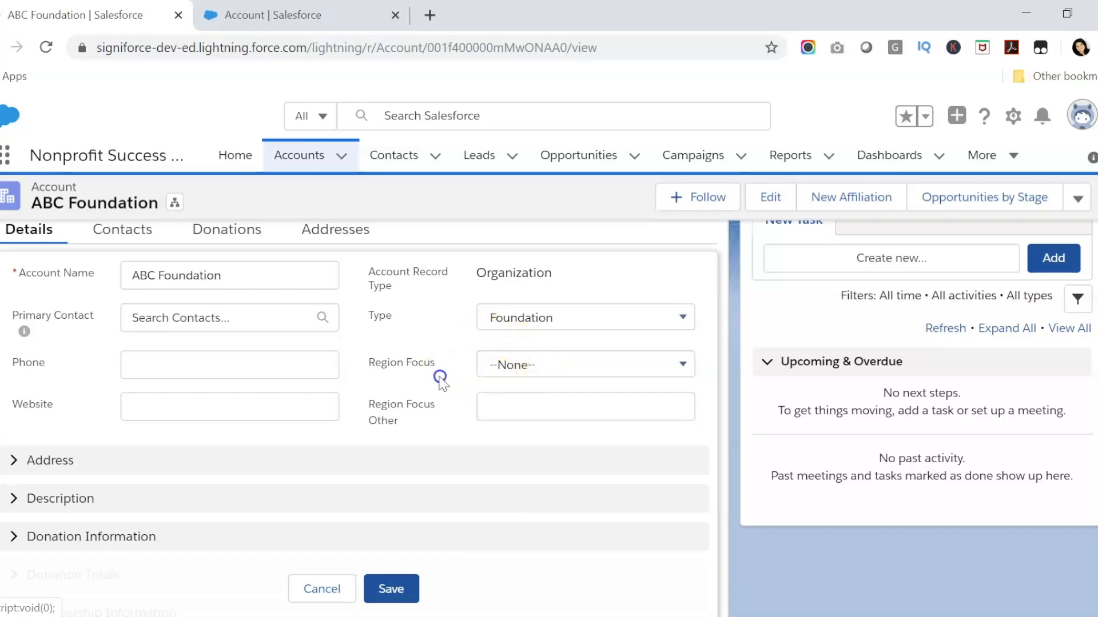
{"action": "left_click", "coordinate": [322, 589]}
{"action": "scroll", "coordinate": [468, 466], "scroll_direction": "up", "scroll_amount": 3}
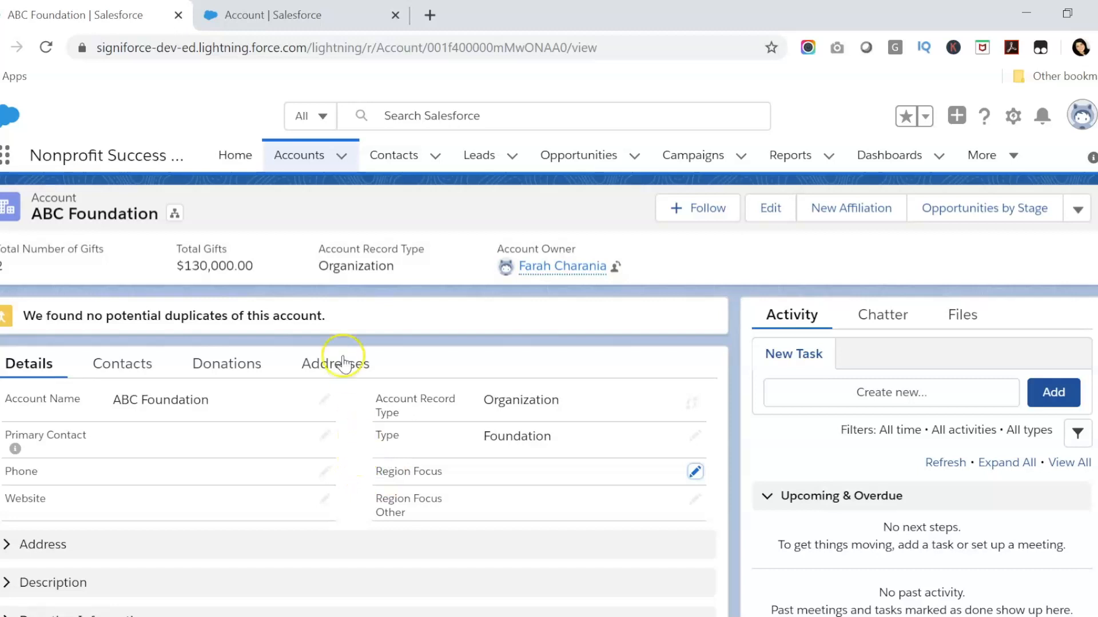
{"action": "left_click", "coordinate": [1013, 116]}
Go to the Account object's Validation Rules in Setup
{"action": "left_click", "coordinate": [246, 32]}
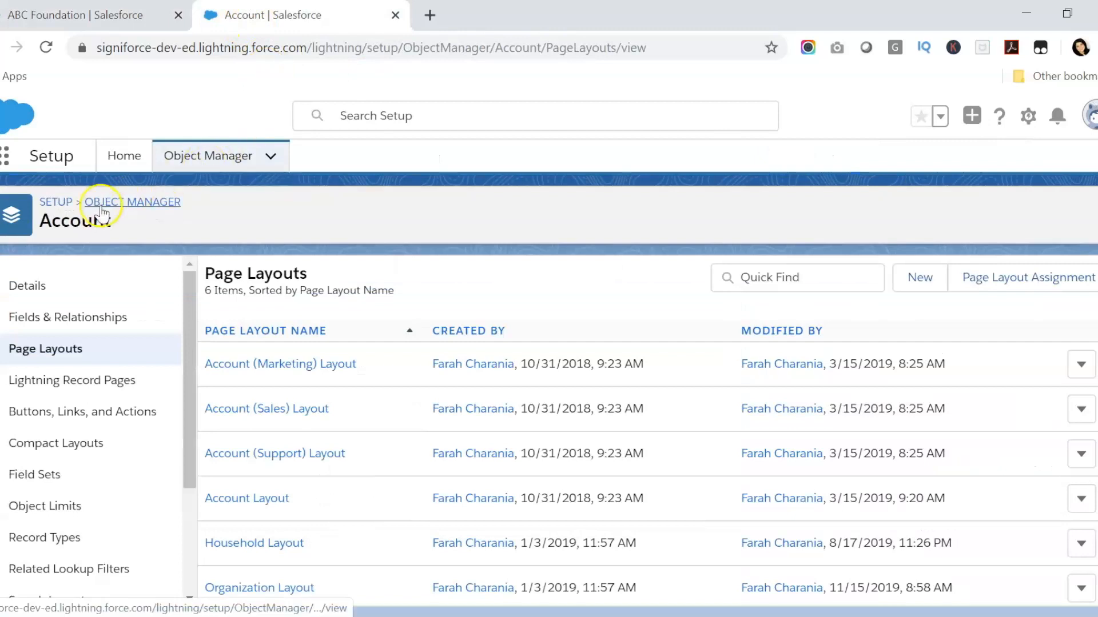
{"action": "left_click_drag", "start_coordinate": [113, 220], "coordinate": [34, 221]}
{"action": "left_click", "coordinate": [61, 228]}
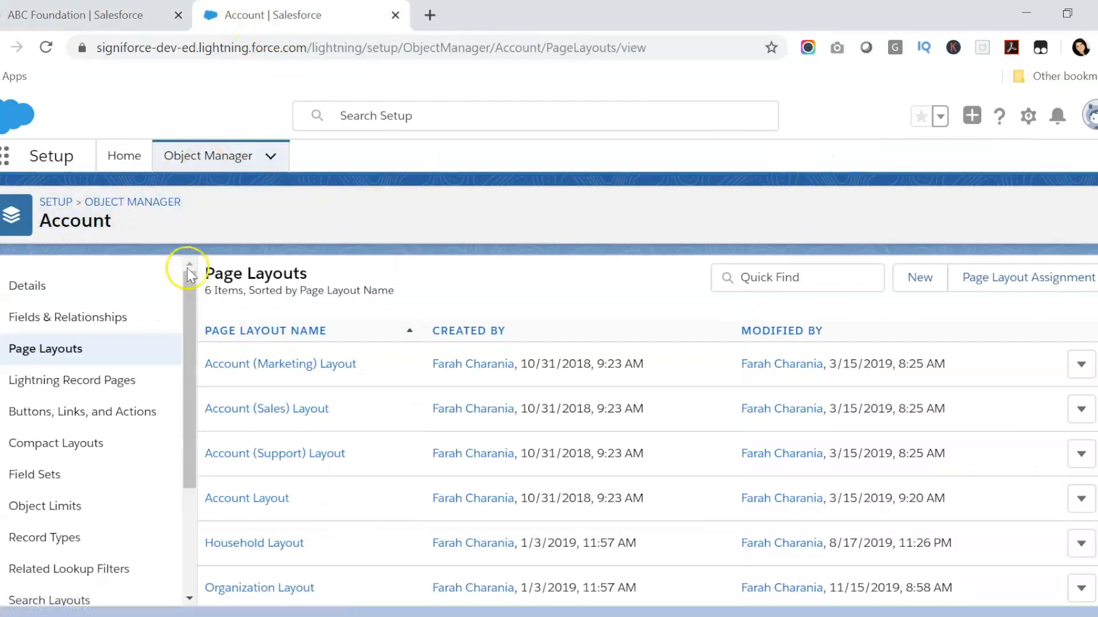
{"action": "left_click_drag", "start_coordinate": [191, 351], "coordinate": [190, 464]}
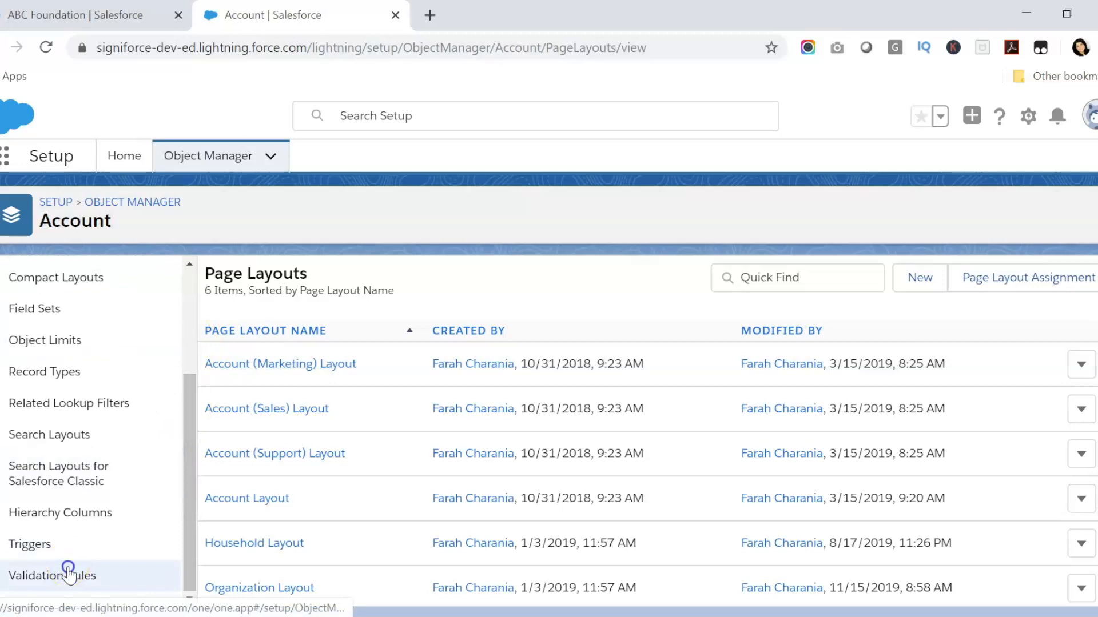
{"action": "left_click", "coordinate": [70, 572]}
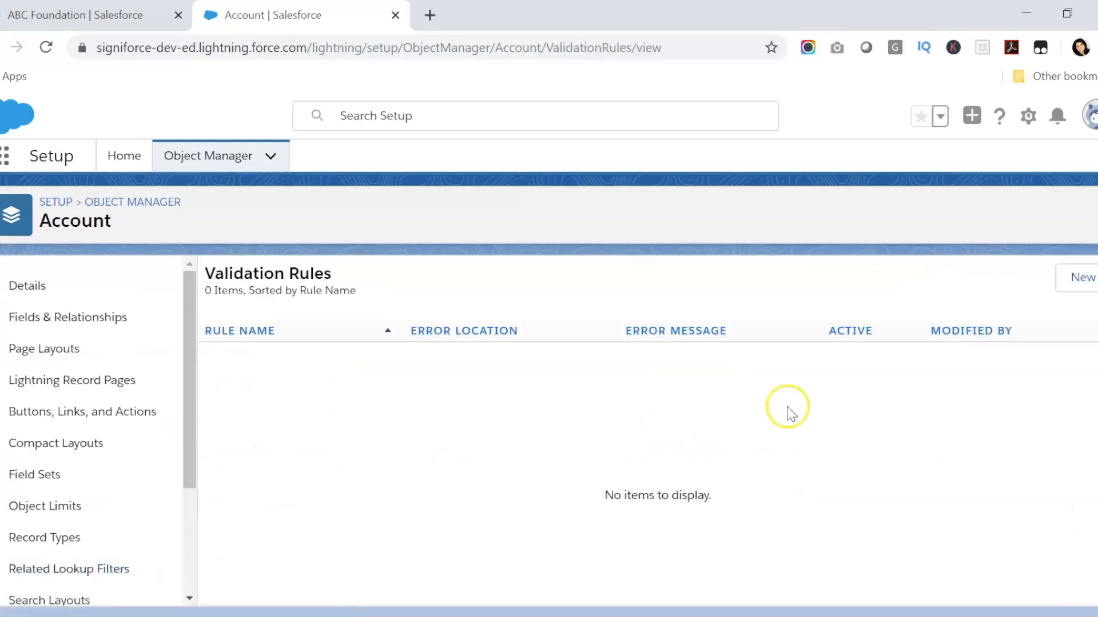
Start a new validation rule named If_Region_is_Other_Require_Other_Field
{"action": "left_click", "coordinate": [1079, 284]}
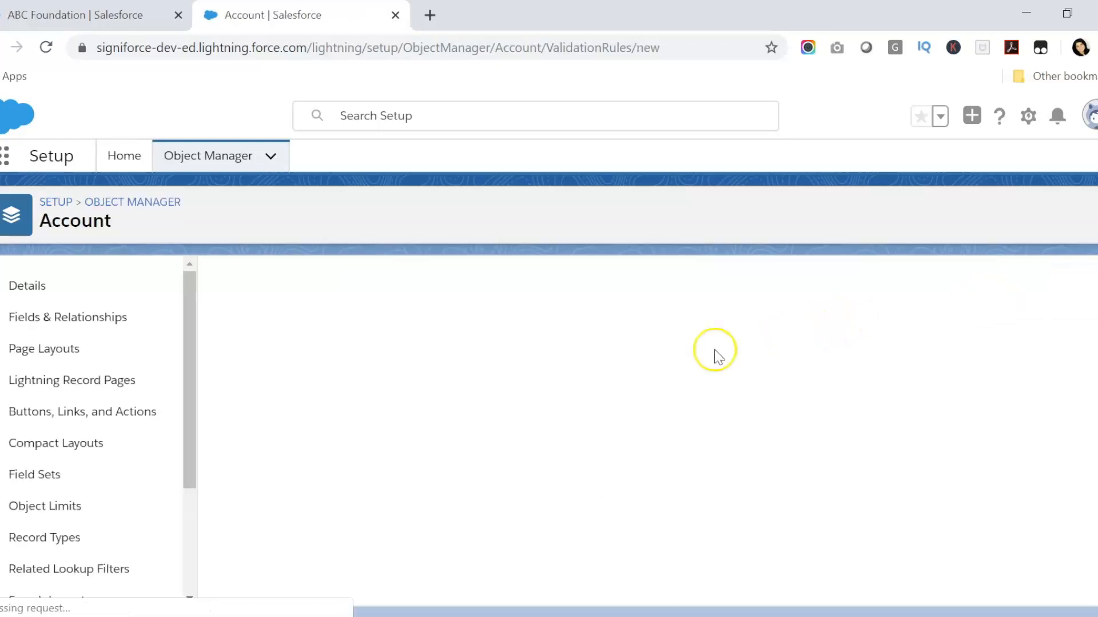
{"action": "left_click", "coordinate": [384, 399]}
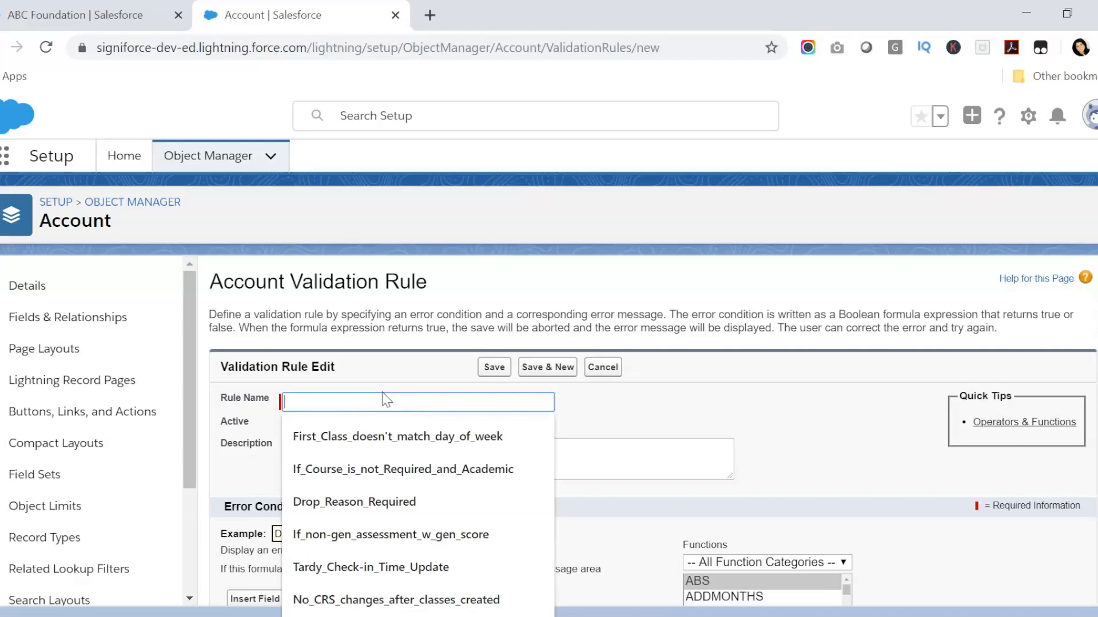
{"action": "type", "text": "If Region is Other Require Other Field"}
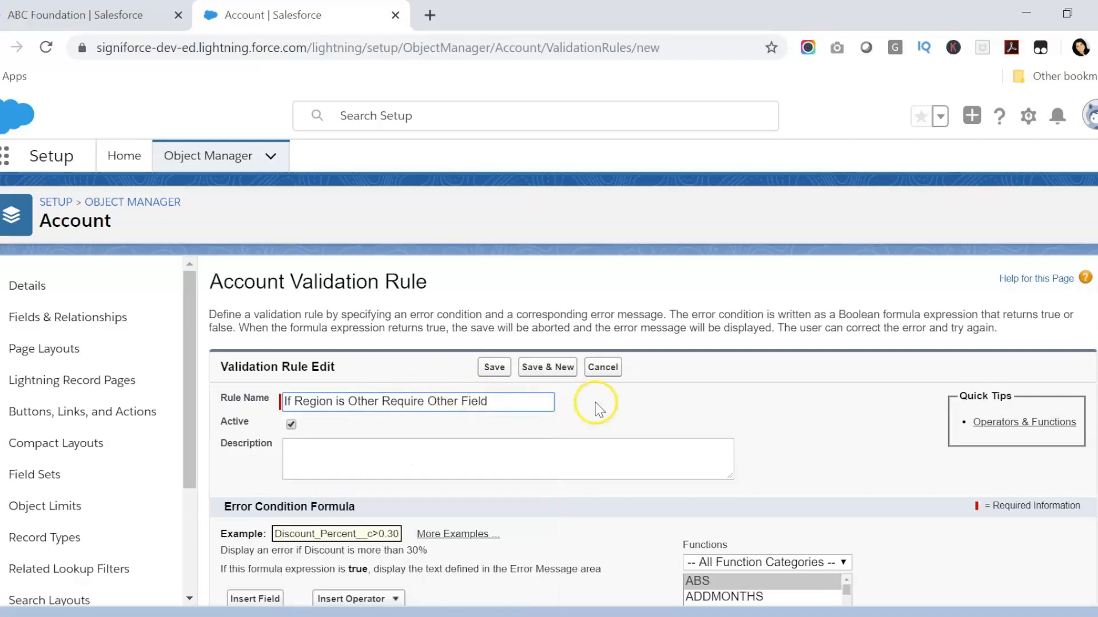
{"action": "scroll", "coordinate": [598, 408], "scroll_direction": "down", "scroll_amount": 2}
{"action": "left_click", "coordinate": [432, 373]}
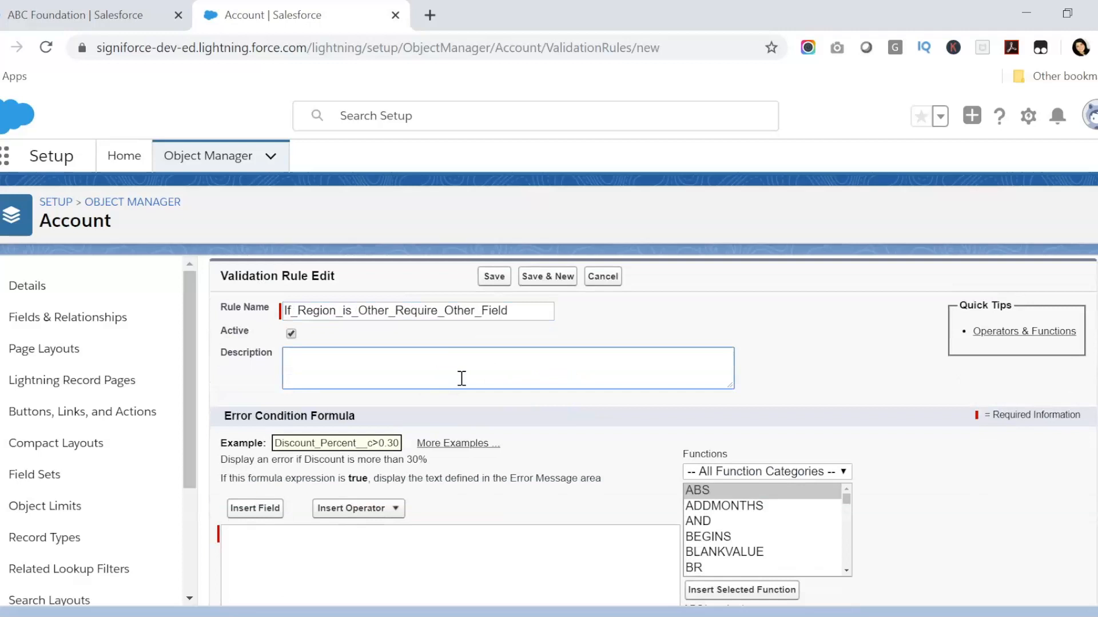
Insert the ISPICKVAL function at the start of the error condition formula
{"action": "scroll", "coordinate": [462, 379], "scroll_direction": "down", "scroll_amount": 2}
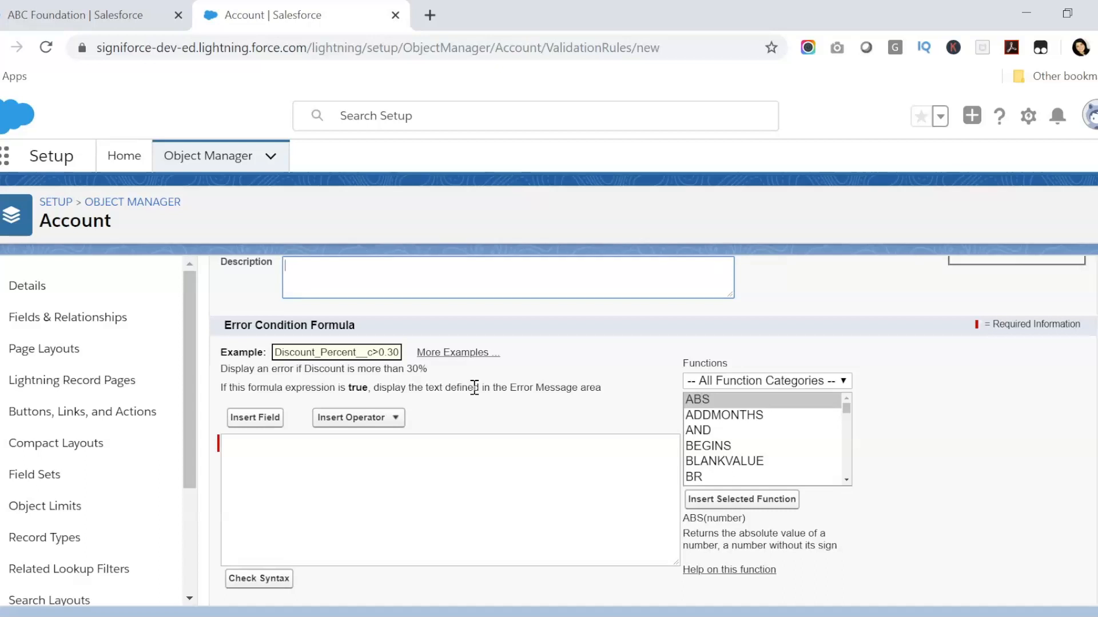
{"action": "left_click", "coordinate": [300, 475]}
{"action": "left_click", "coordinate": [295, 468]}
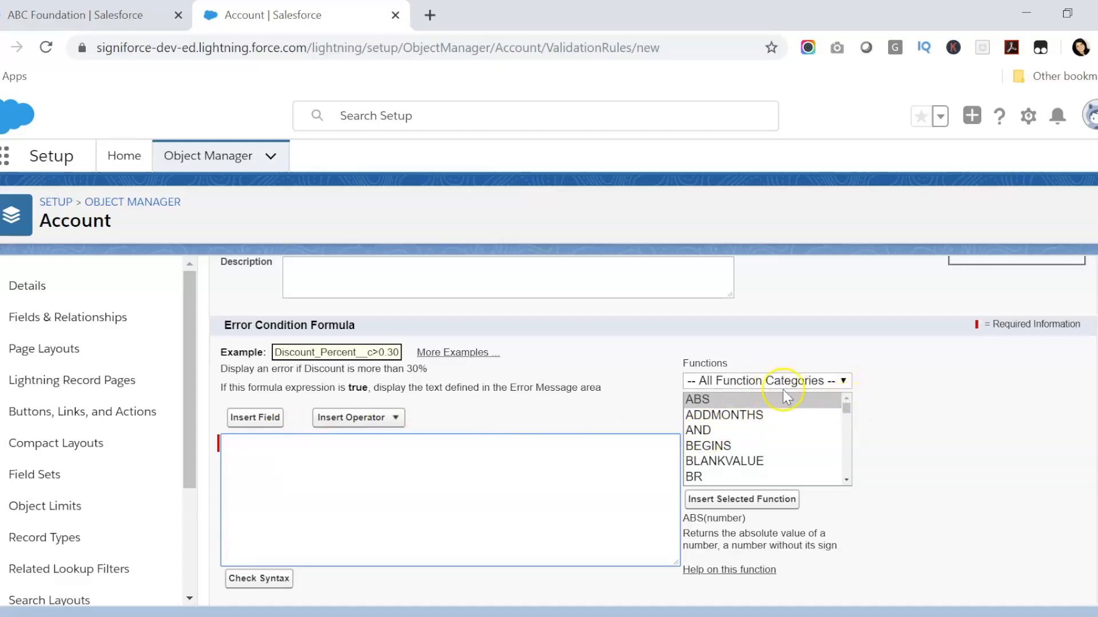
{"action": "left_click", "coordinate": [724, 415]}
{"action": "key", "text": "i"}
{"action": "key", "text": "s"}
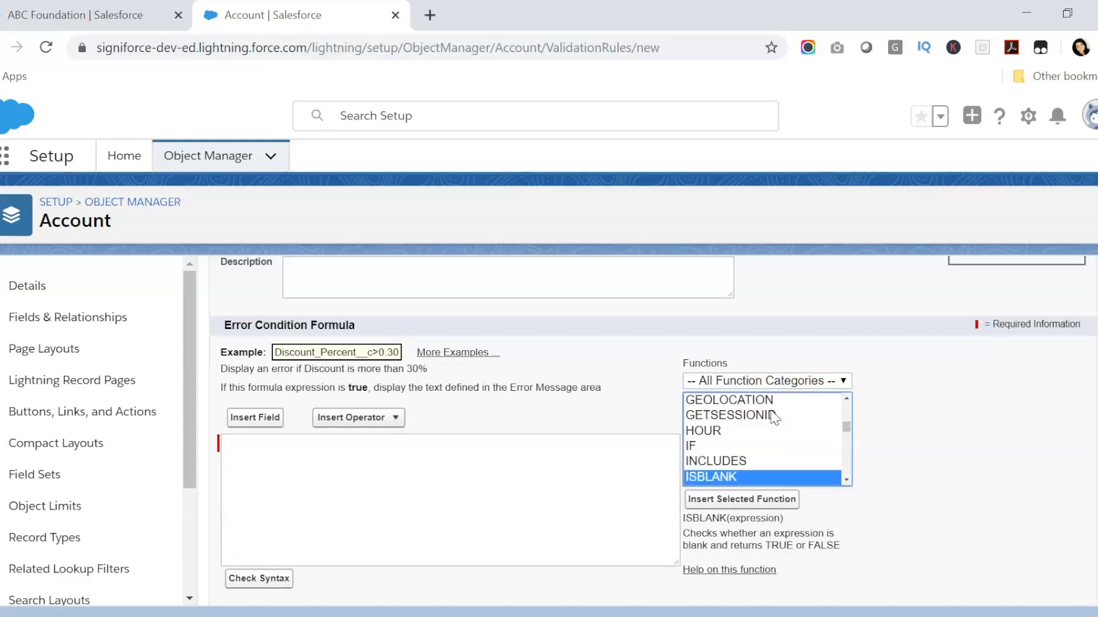
{"action": "left_click", "coordinate": [845, 480]}
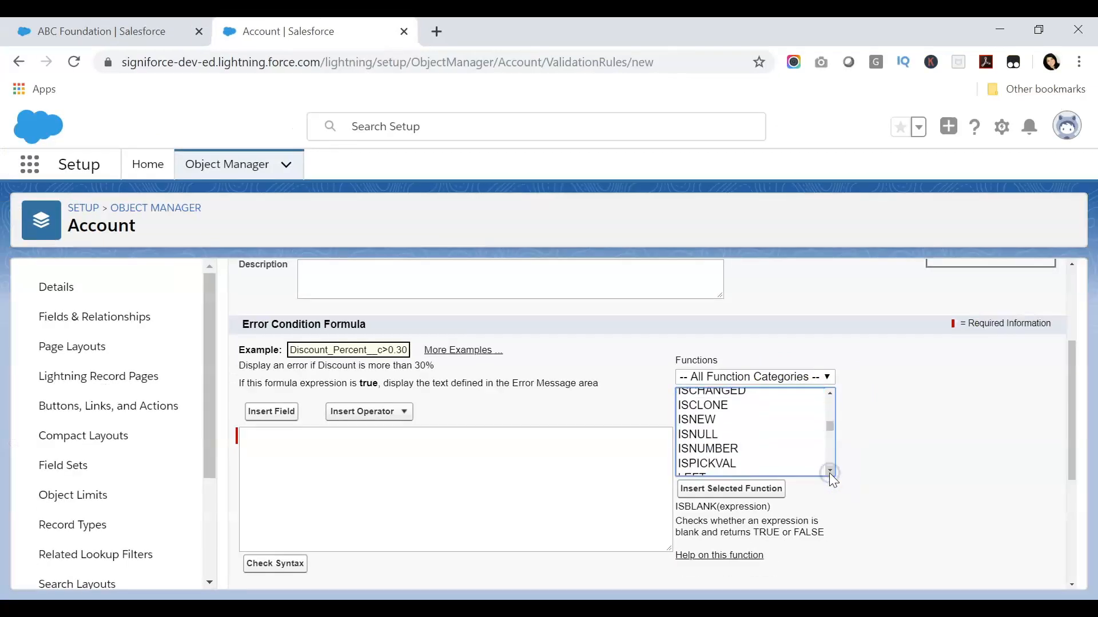
{"action": "left_click", "coordinate": [742, 441]}
{"action": "left_click", "coordinate": [701, 489]}
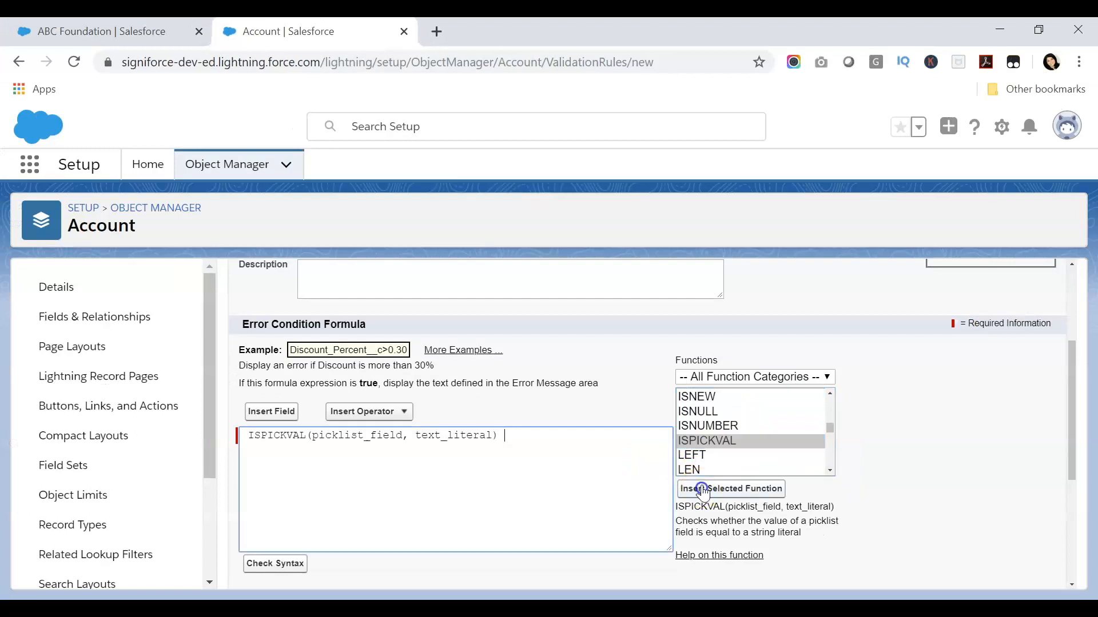
Replace the picklist_field placeholder with the Region_Focus__c field
{"action": "left_click_drag", "start_coordinate": [313, 435], "coordinate": [398, 435]}
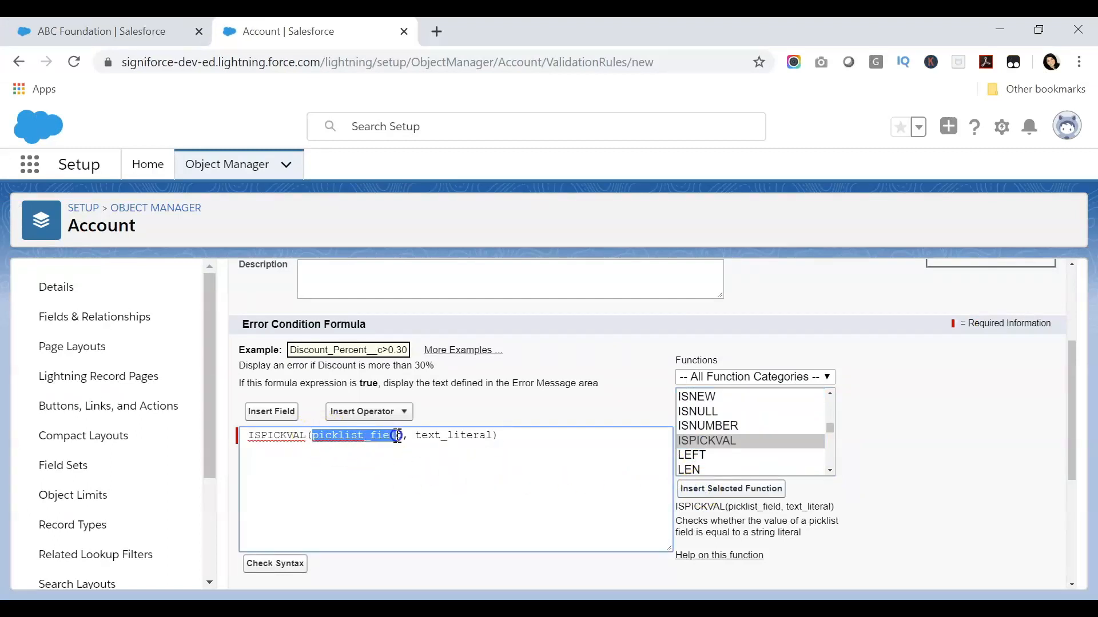
{"action": "left_click", "coordinate": [272, 411]}
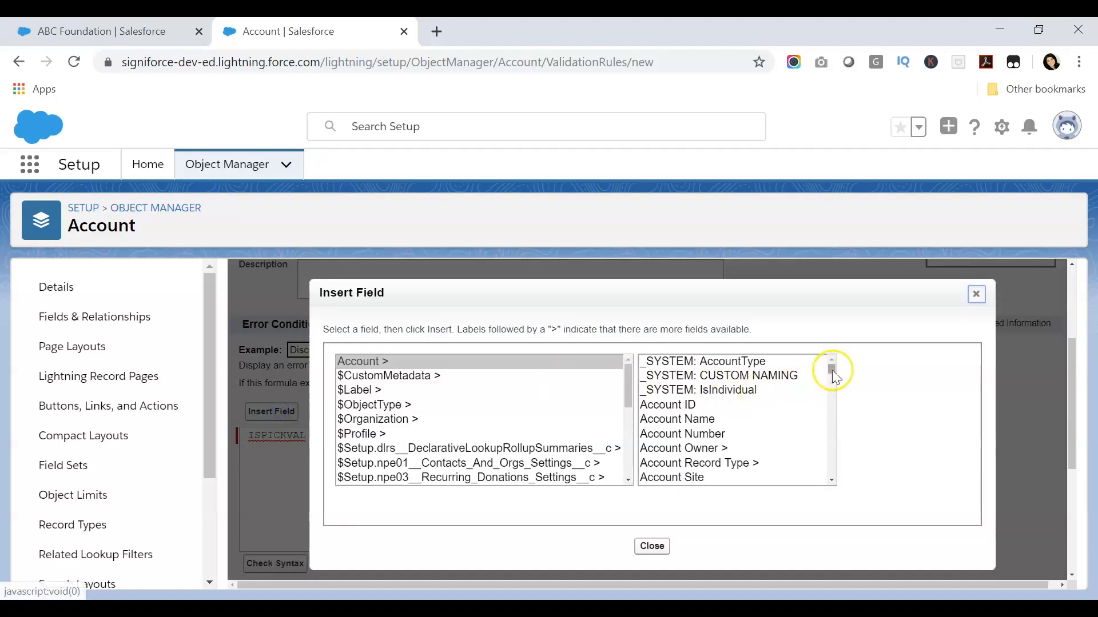
{"action": "left_click", "coordinate": [779, 426]}
{"action": "key", "text": "r"}
{"action": "scroll", "coordinate": [731, 417], "scroll_direction": "down", "scroll_amount": 3}
{"action": "scroll", "coordinate": [732, 416], "scroll_direction": "up", "scroll_amount": 1}
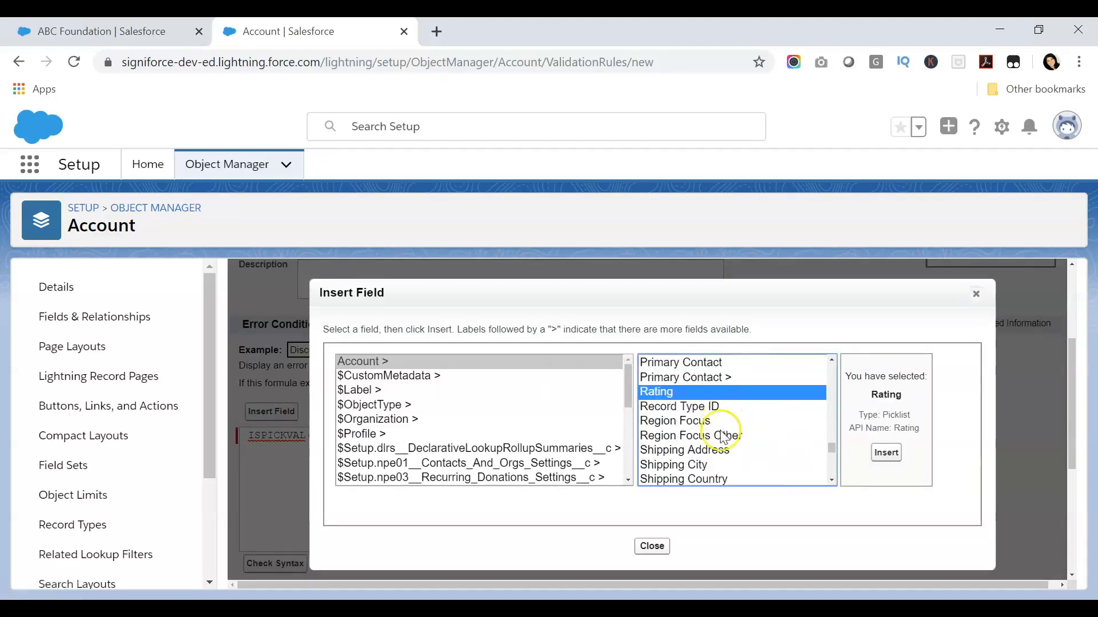
{"action": "left_click", "coordinate": [714, 414]}
{"action": "left_click", "coordinate": [886, 453]}
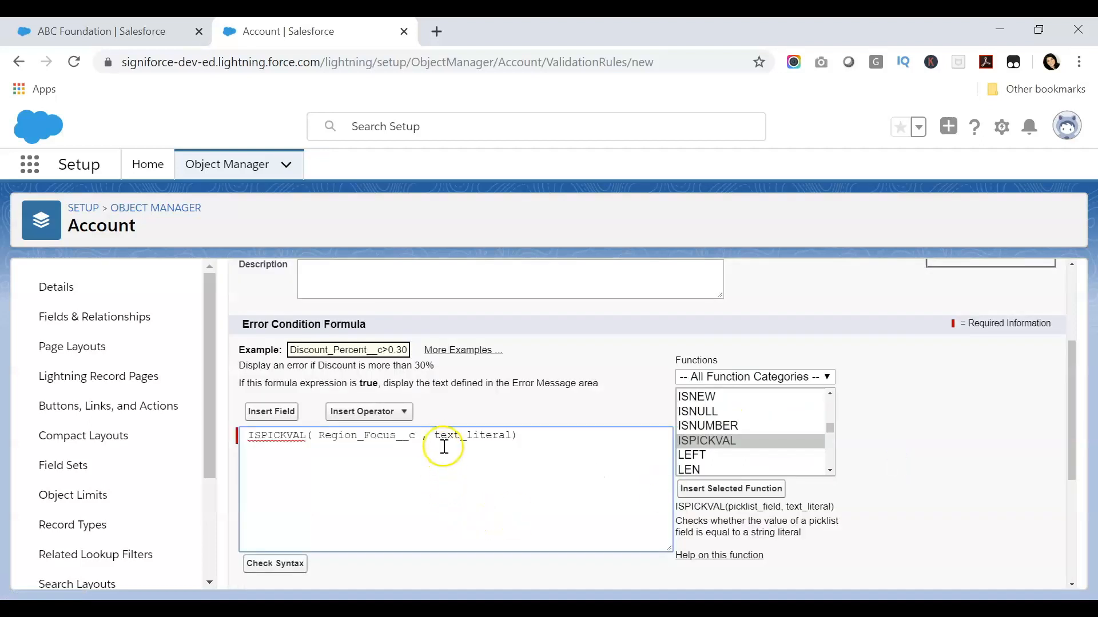
Replace text_literal with 'Other' and append && to the formula
{"action": "left_click_drag", "start_coordinate": [433, 435], "coordinate": [507, 438]}
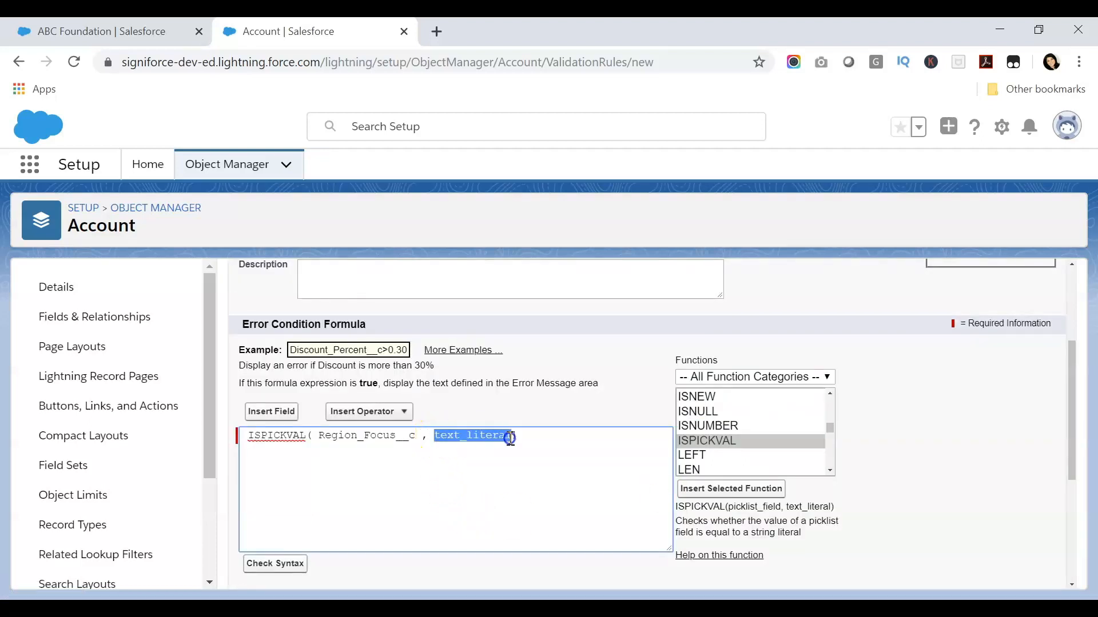
{"action": "type", "text": "'Other"}
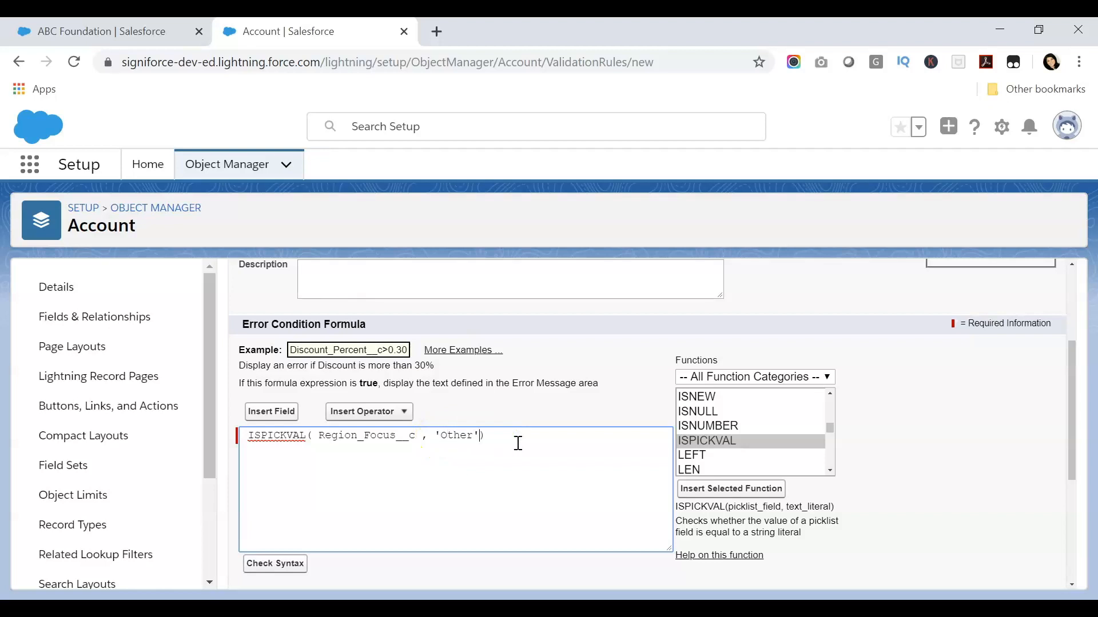
{"action": "left_click", "coordinate": [505, 438]}
{"action": "type", "text": "&&"}
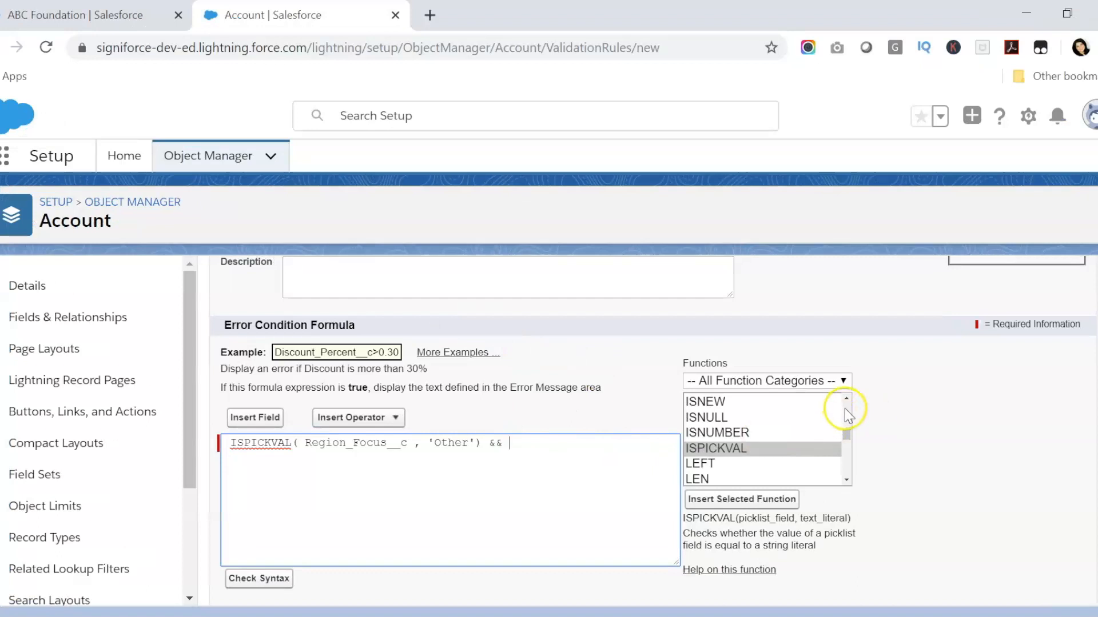
Insert the ISBLANK function and delete its expression placeholder
{"action": "scroll", "coordinate": [848, 408], "scroll_direction": "up", "scroll_amount": 2}
{"action": "left_click", "coordinate": [721, 436]}
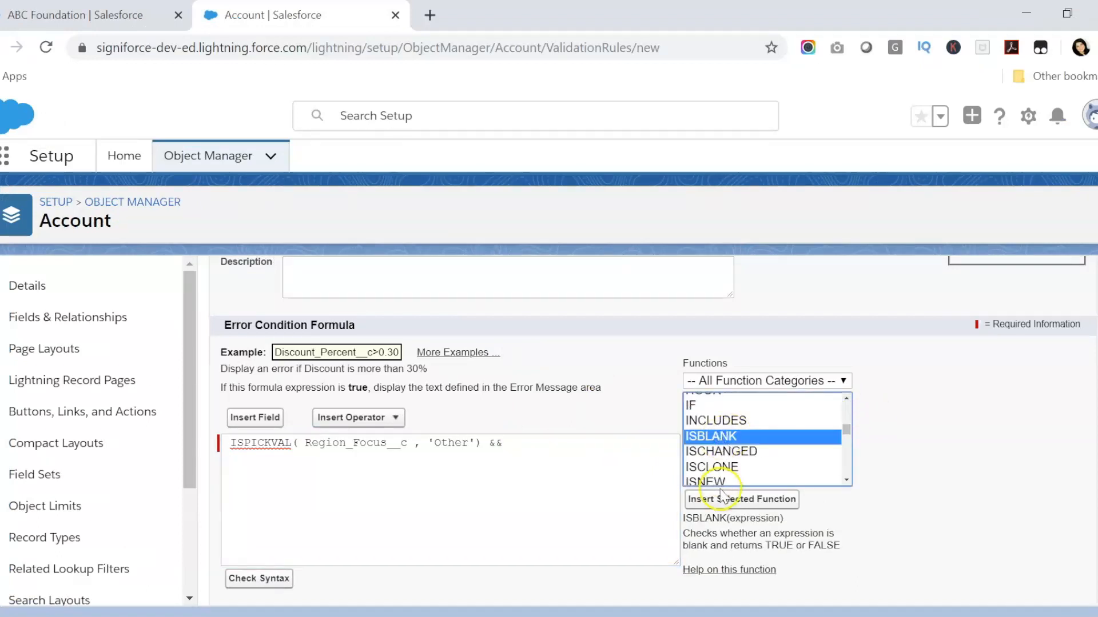
{"action": "left_click", "coordinate": [722, 499]}
{"action": "double_click", "coordinate": [588, 443]}
{"action": "key", "text": "BackSpace"}
Insert Region_Focus_Other__c inside ISBLANK and check the formula syntax
{"action": "left_click", "coordinate": [268, 417]}
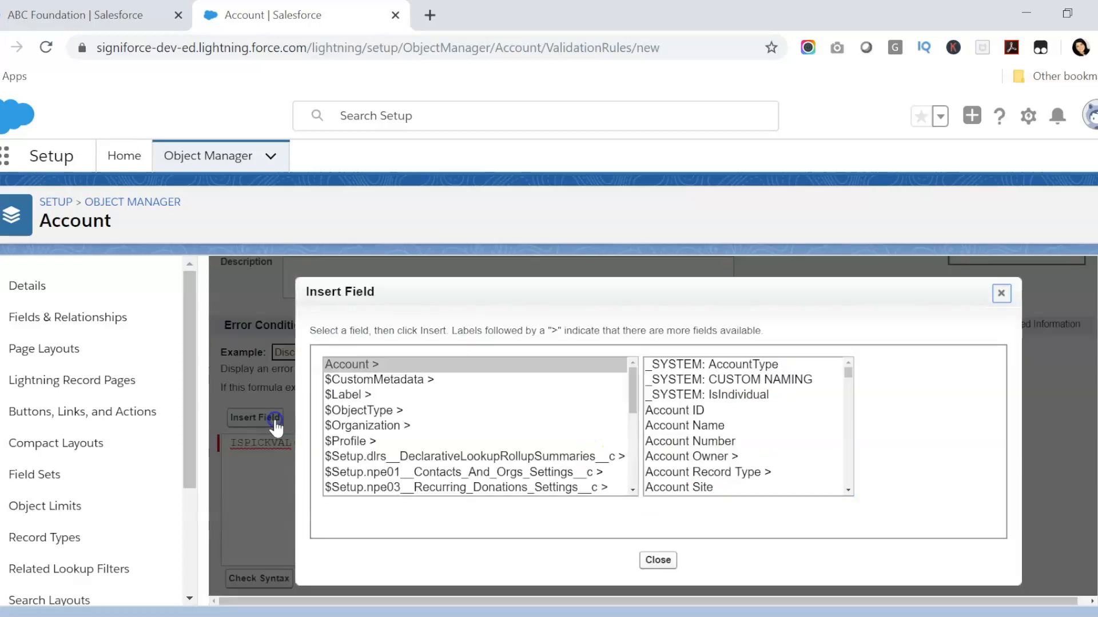
{"action": "left_click", "coordinate": [754, 414]}
{"action": "type", "text": "re"}
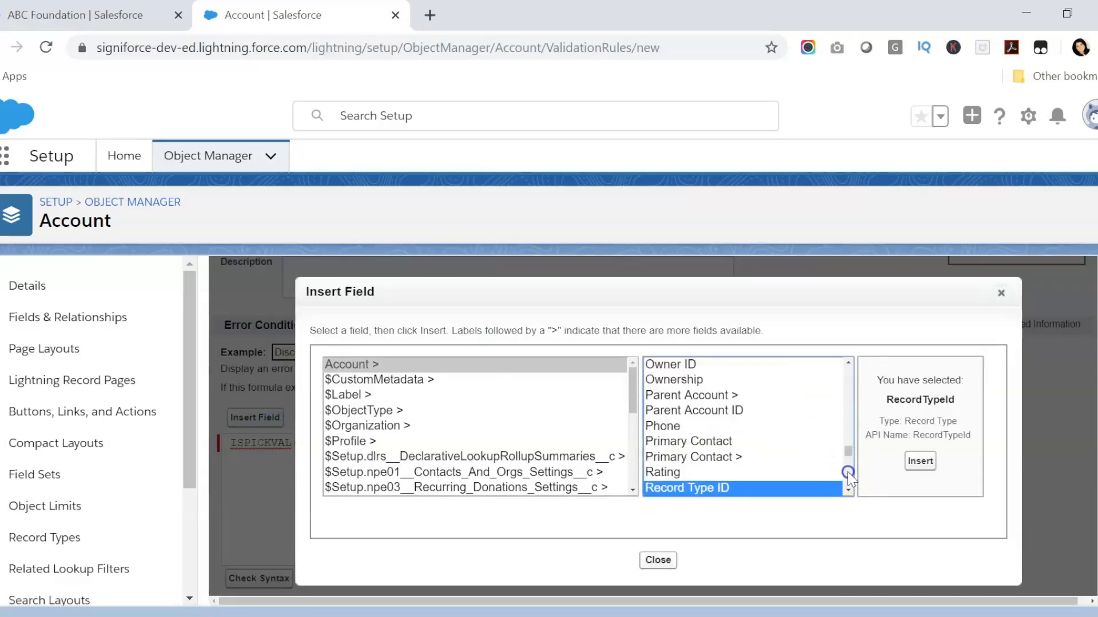
{"action": "left_click", "coordinate": [847, 473]}
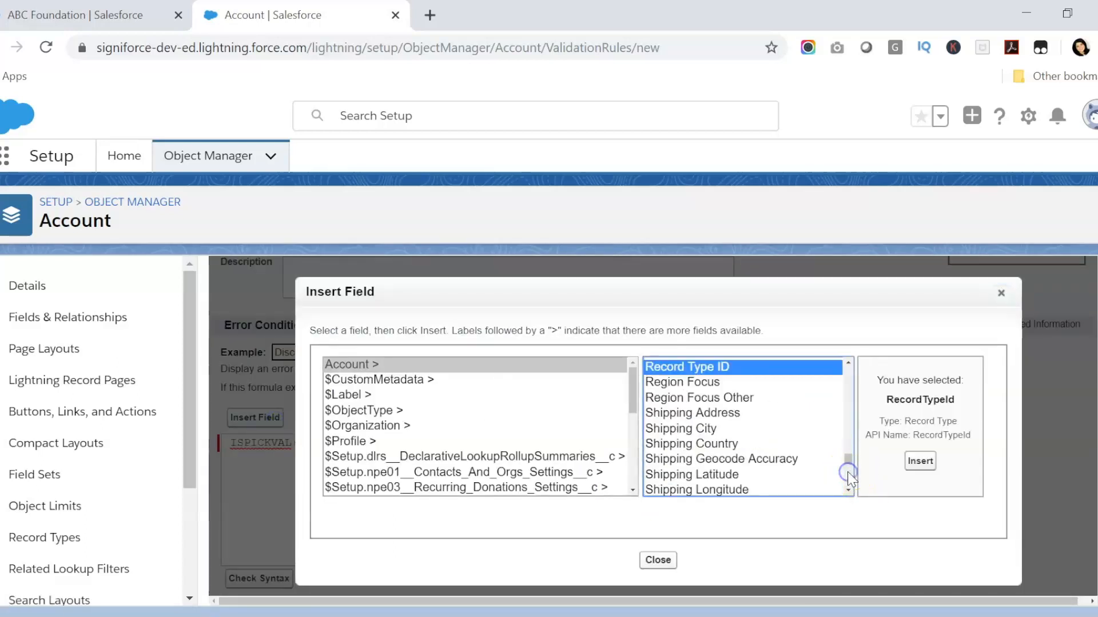
{"action": "left_click", "coordinate": [725, 398]}
{"action": "left_click", "coordinate": [920, 461]}
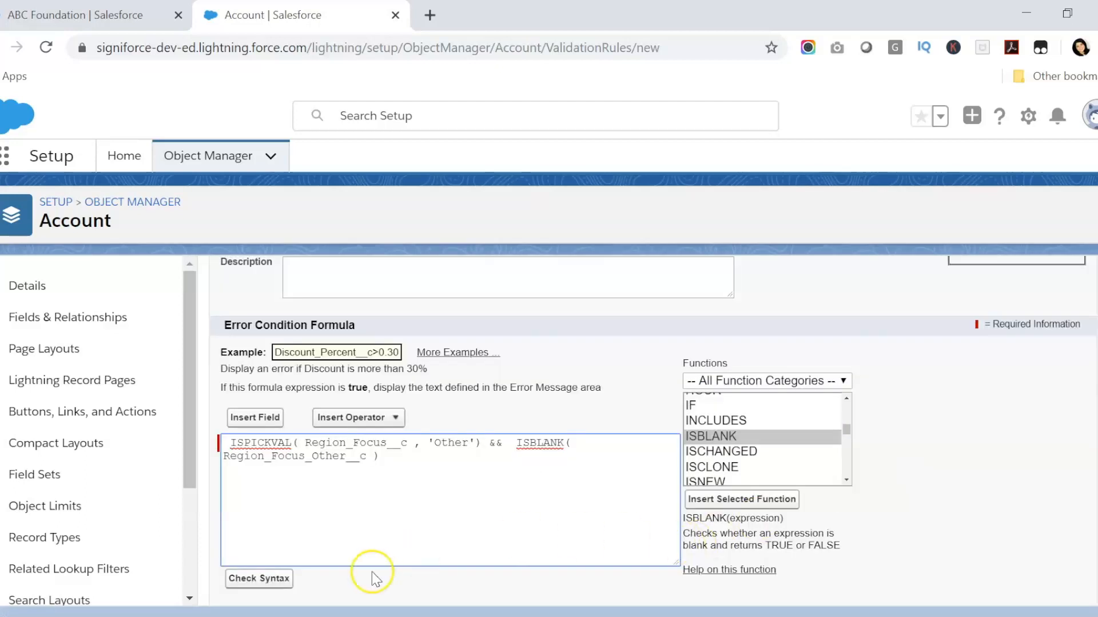
{"action": "left_click_drag", "start_coordinate": [419, 457], "coordinate": [229, 443]}
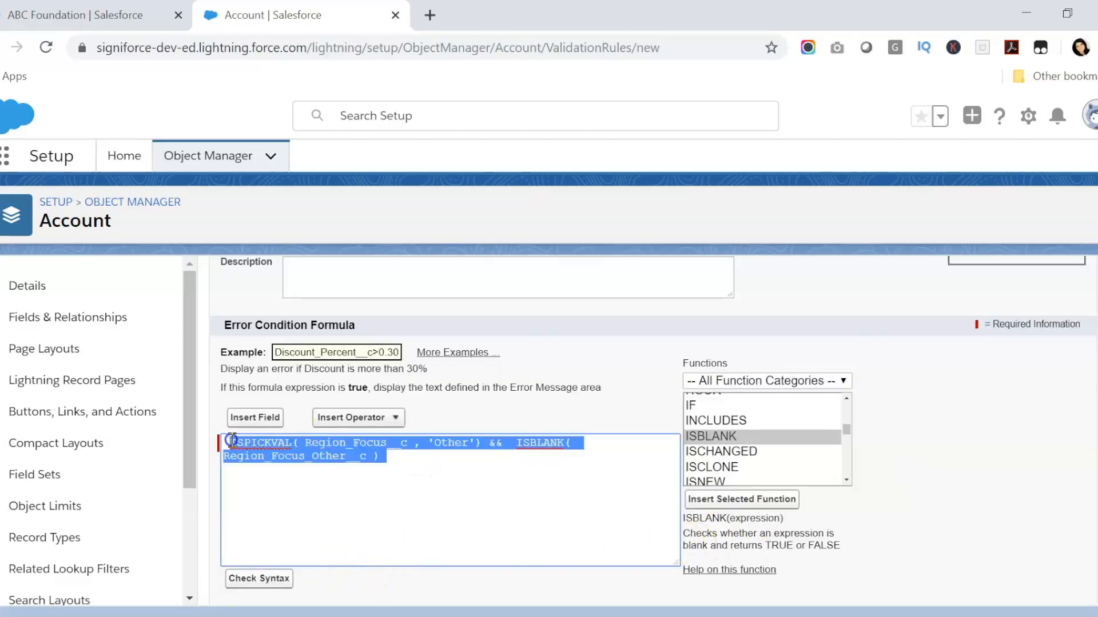
{"action": "left_click", "coordinate": [312, 456]}
{"action": "left_click", "coordinate": [270, 578]}
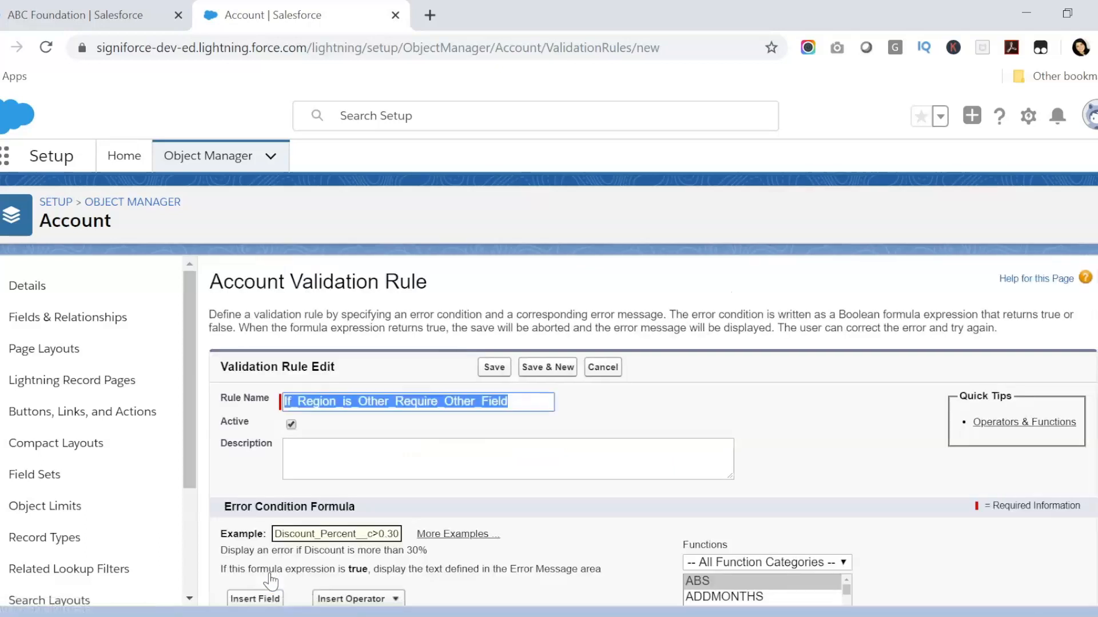
{"action": "scroll", "coordinate": [461, 543], "scroll_direction": "down", "scroll_amount": 2}
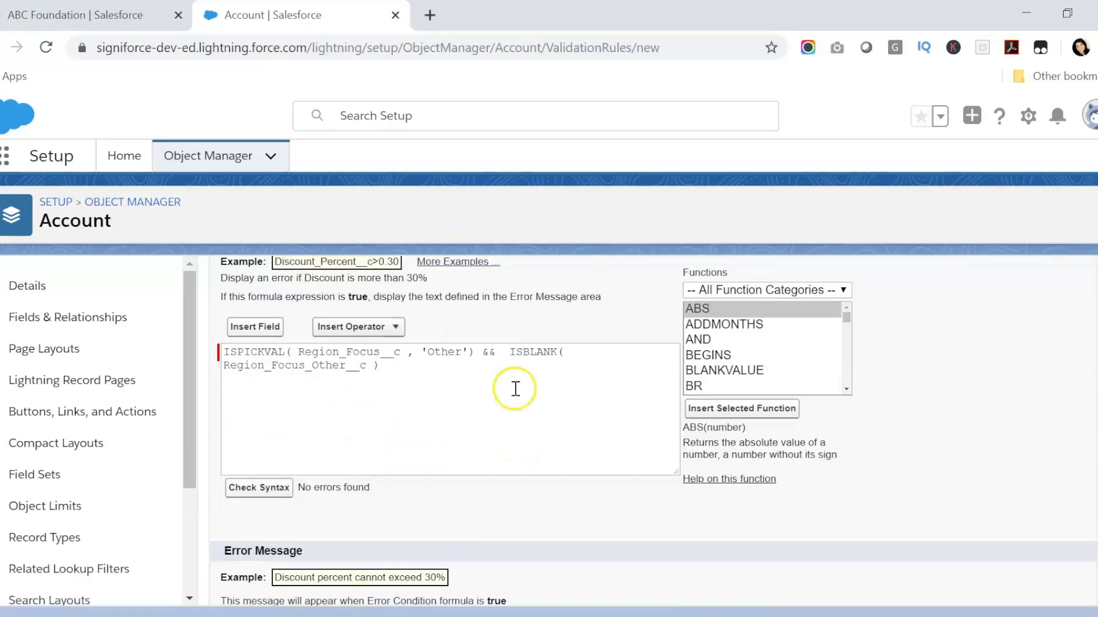
{"action": "left_click_drag", "start_coordinate": [380, 367], "coordinate": [219, 355]}
{"action": "left_click", "coordinate": [270, 359]}
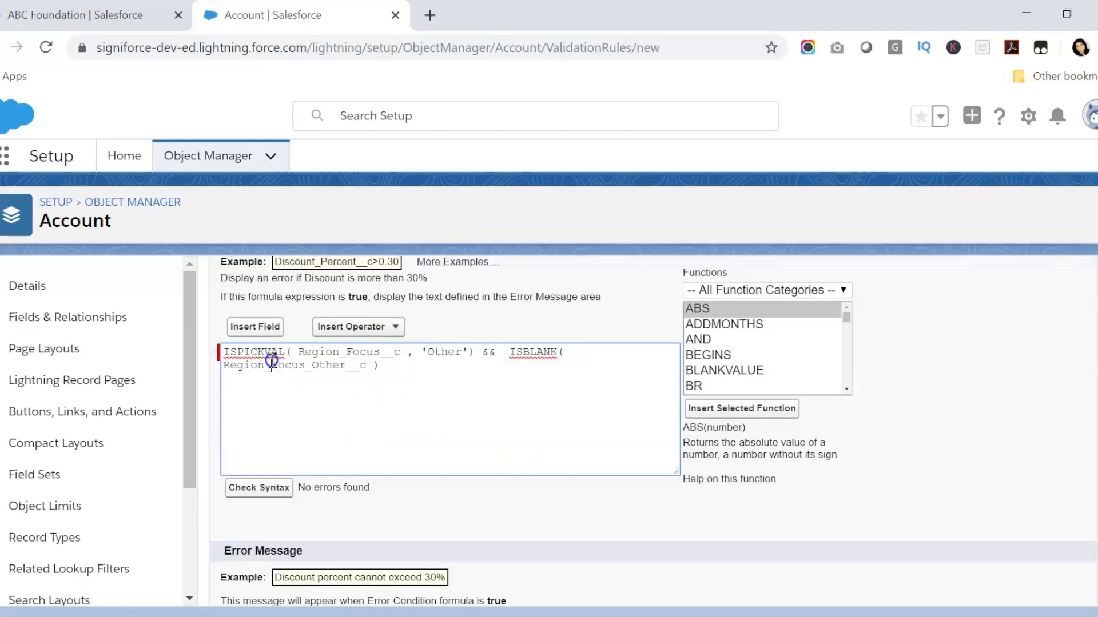
{"action": "left_click", "coordinate": [475, 392]}
{"action": "scroll", "coordinate": [506, 426], "scroll_direction": "down", "scroll_amount": 2}
{"action": "scroll", "coordinate": [505, 426], "scroll_direction": "up", "scroll_amount": 2}
{"action": "scroll", "coordinate": [506, 426], "scroll_direction": "down", "scroll_amount": 2}
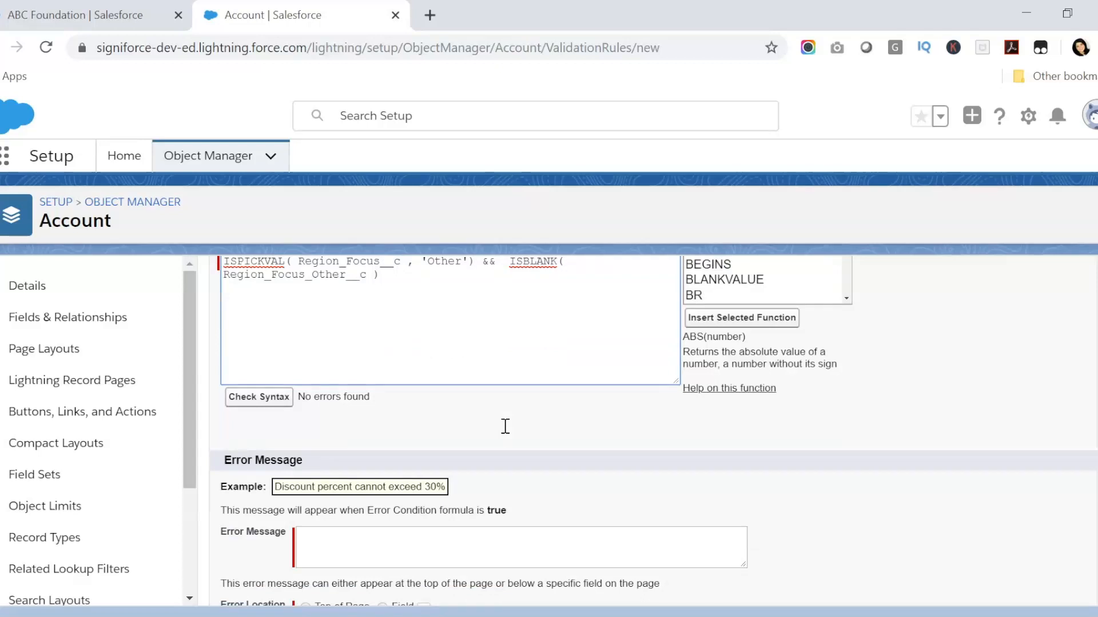
Enter the error message 'Region Focus Other field is required when you select Other in Region Focus field.'
{"action": "left_click", "coordinate": [486, 535]}
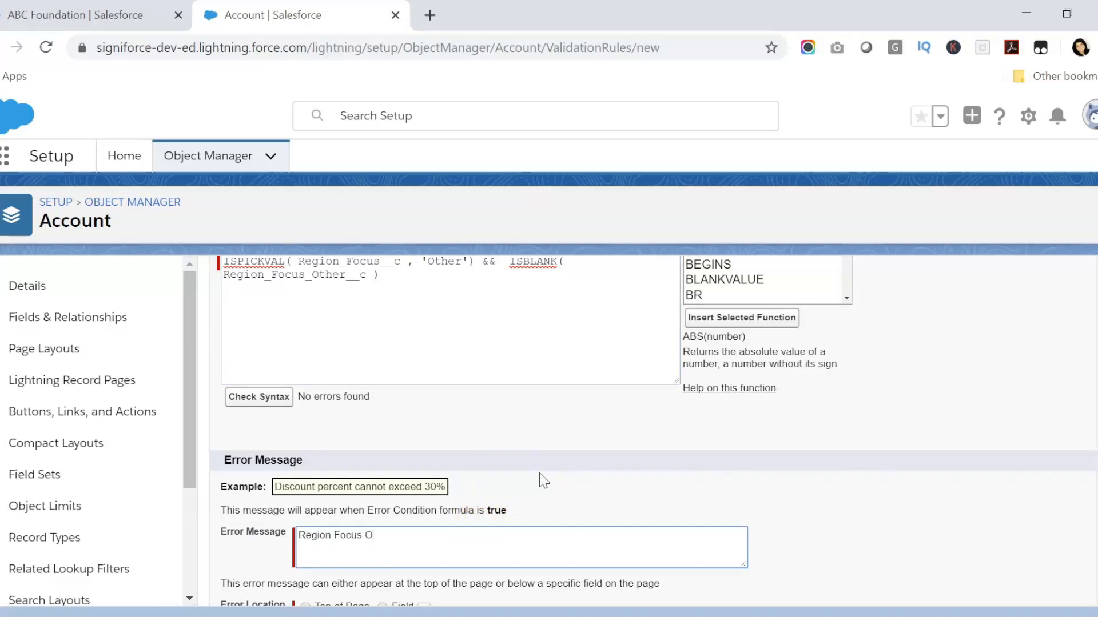
{"action": "type", "text": "Region Focus Other field is required when you select Other in Region Focus field."}
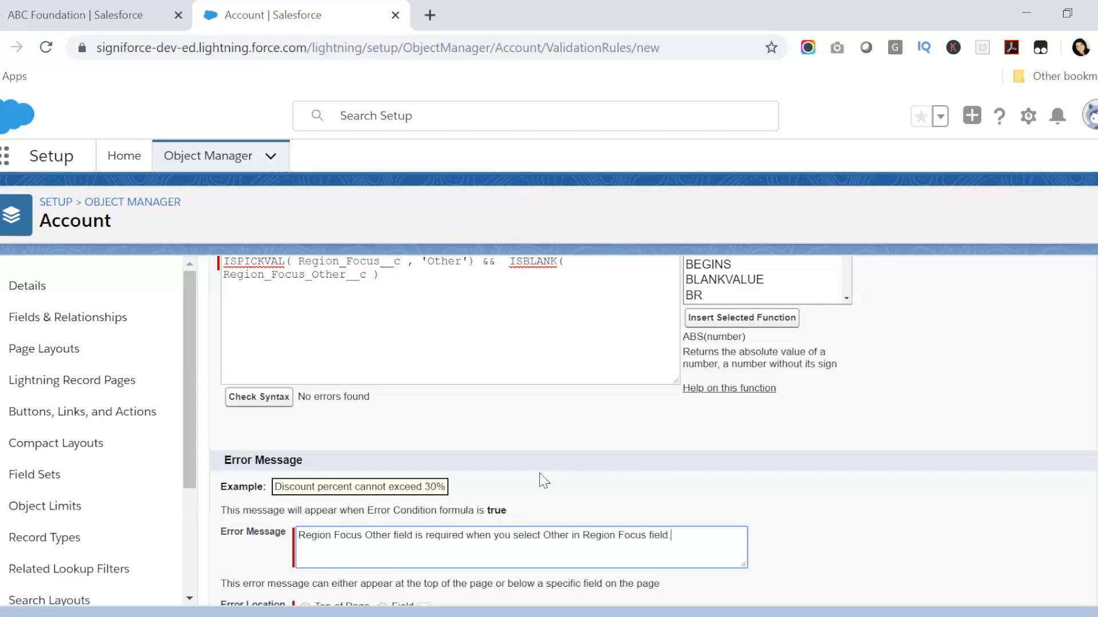
{"action": "scroll", "coordinate": [544, 482], "scroll_direction": "down", "scroll_amount": 1}
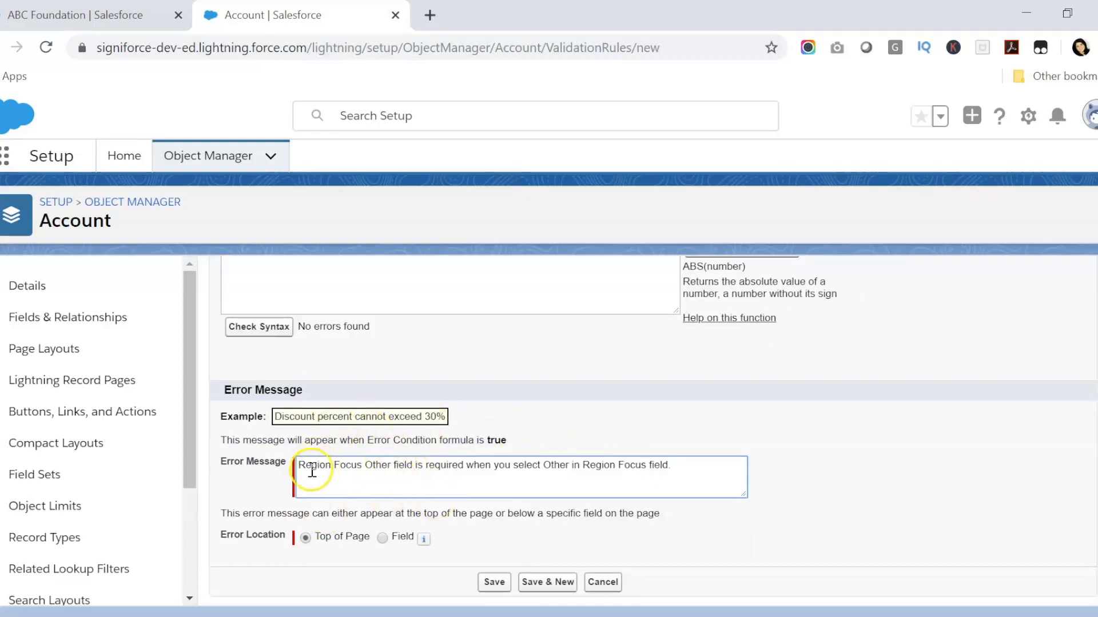
Set the error location to the Region Focus Other field and save the rule
{"action": "left_click", "coordinate": [383, 538]}
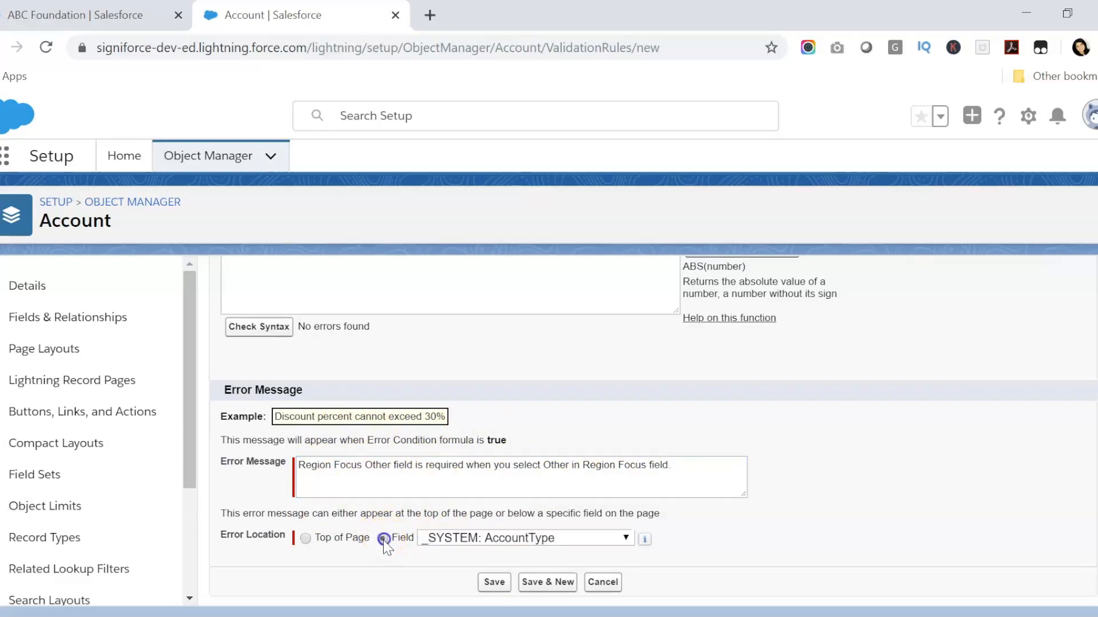
{"action": "left_click", "coordinate": [526, 539]}
{"action": "type", "text": "re"}
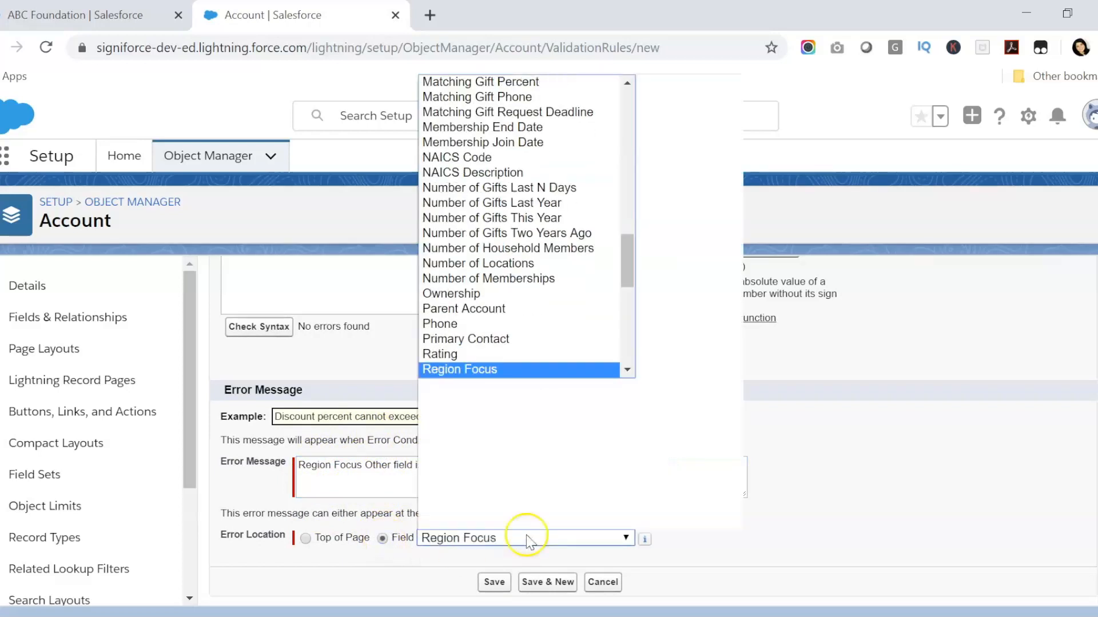
{"action": "left_click", "coordinate": [612, 370]}
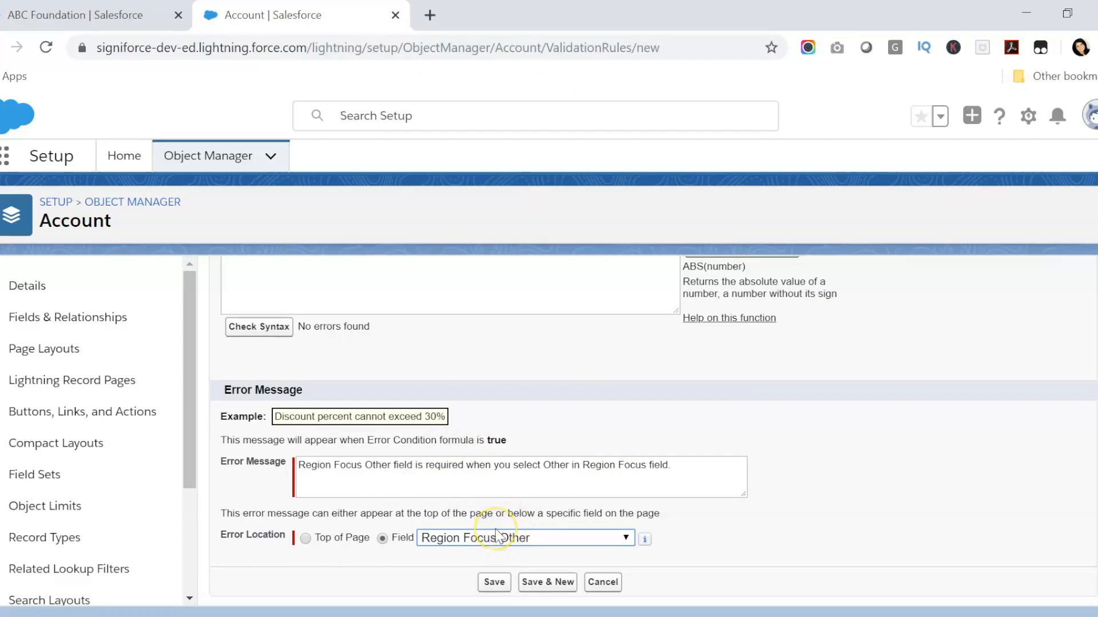
{"action": "left_click", "coordinate": [501, 582]}
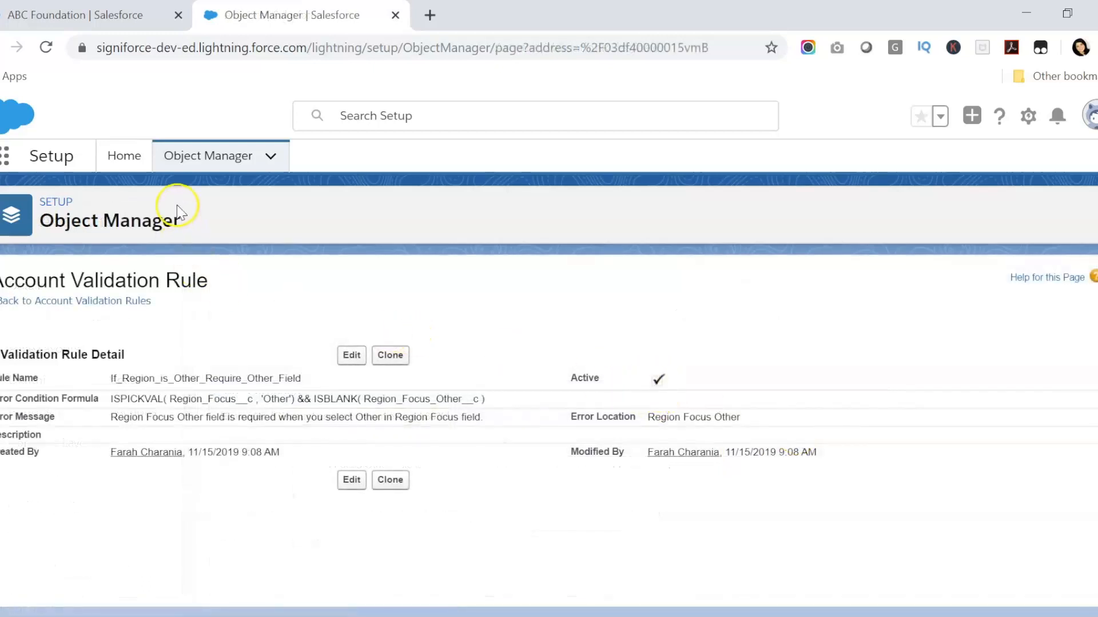
Reload the ABC Foundation record and begin editing its Region Focus value
{"action": "left_click", "coordinate": [80, 15]}
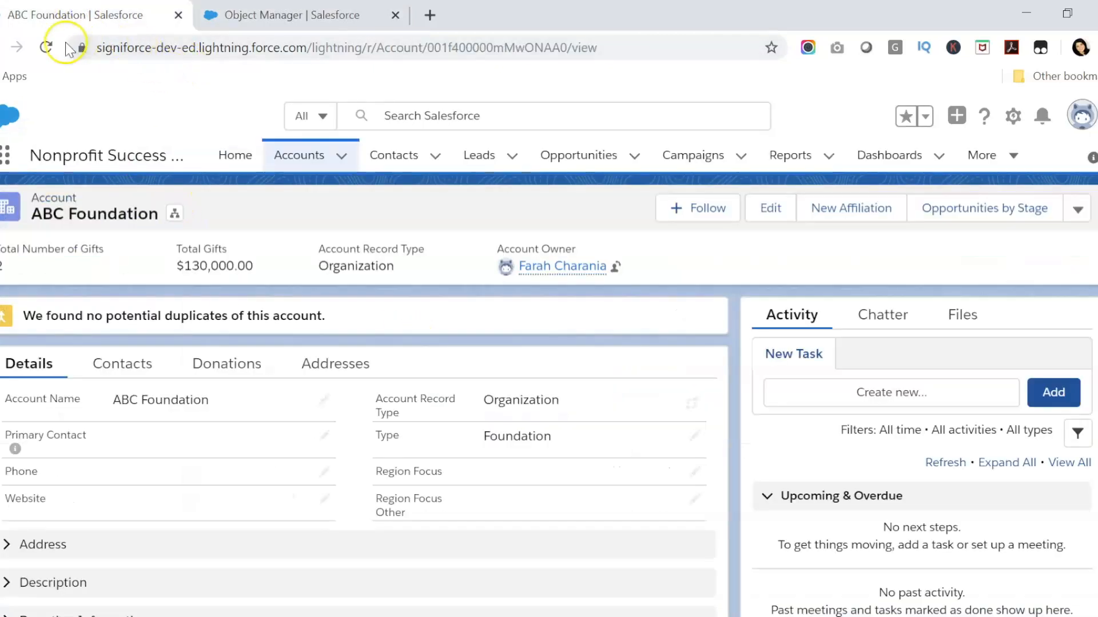
{"action": "left_click", "coordinate": [46, 48]}
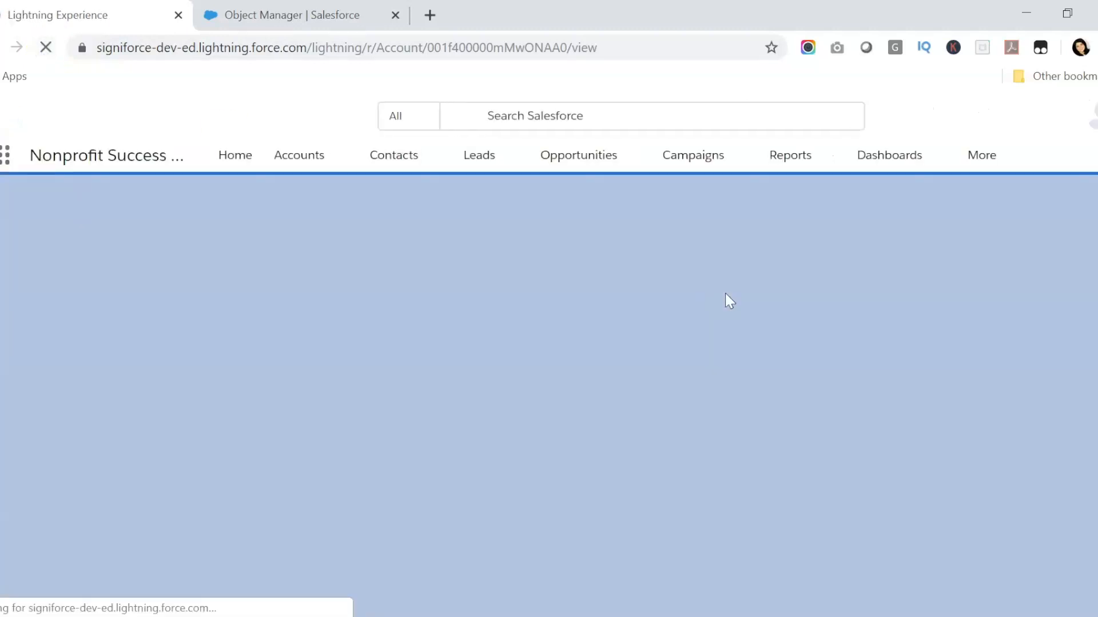
{"action": "left_click", "coordinate": [732, 300]}
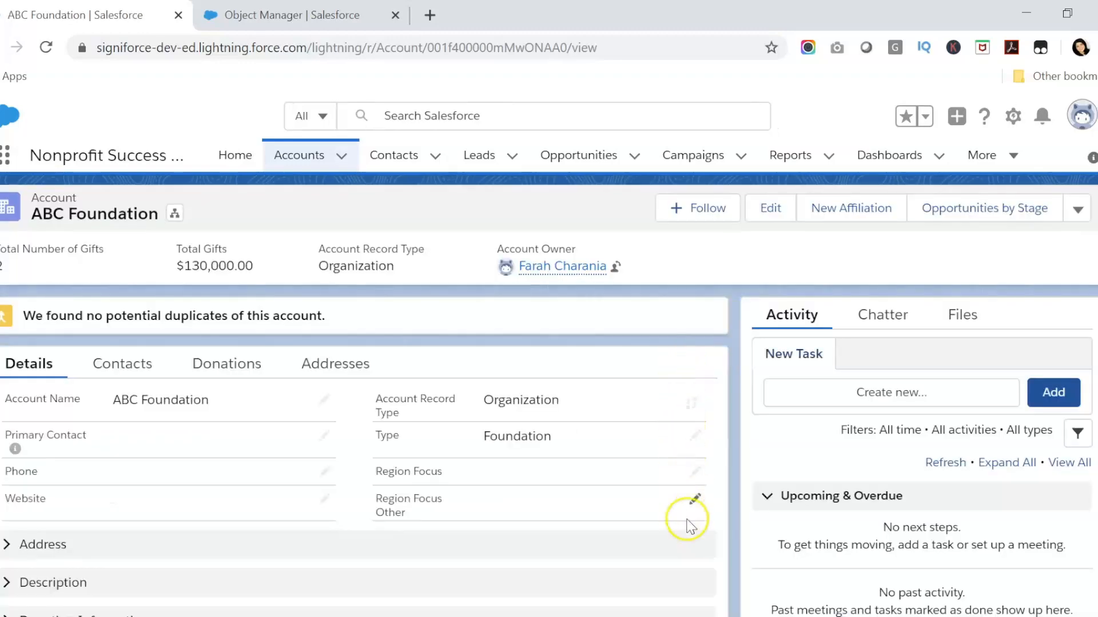
{"action": "left_click", "coordinate": [693, 475]}
Set Region Focus to Other and save, triggering the required-field validation error
{"action": "left_click", "coordinate": [662, 458]}
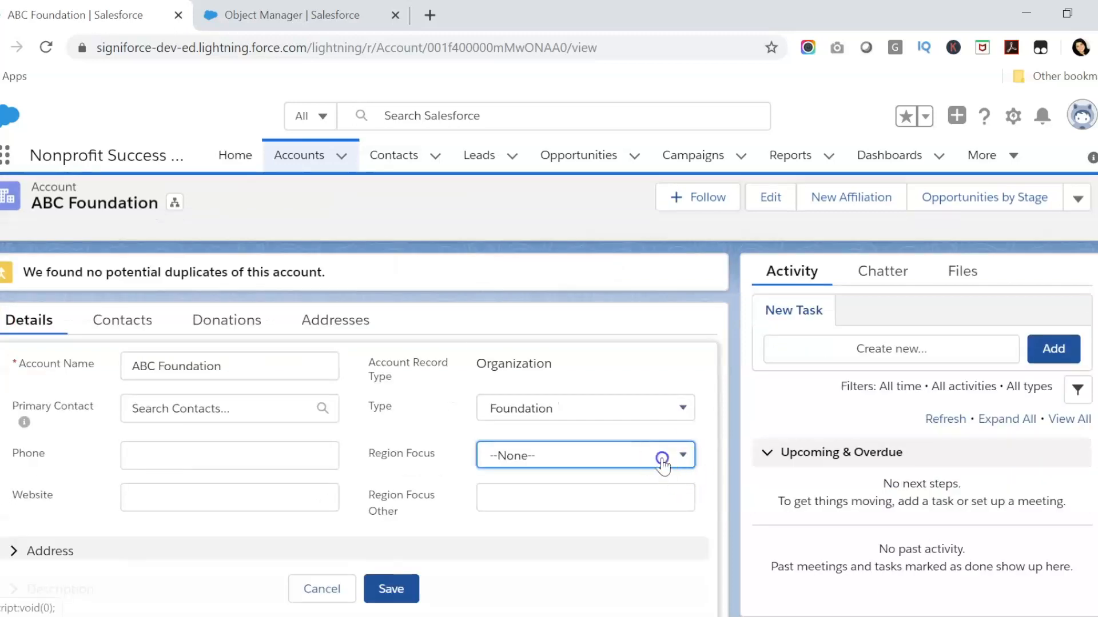
{"action": "left_click", "coordinate": [605, 417]}
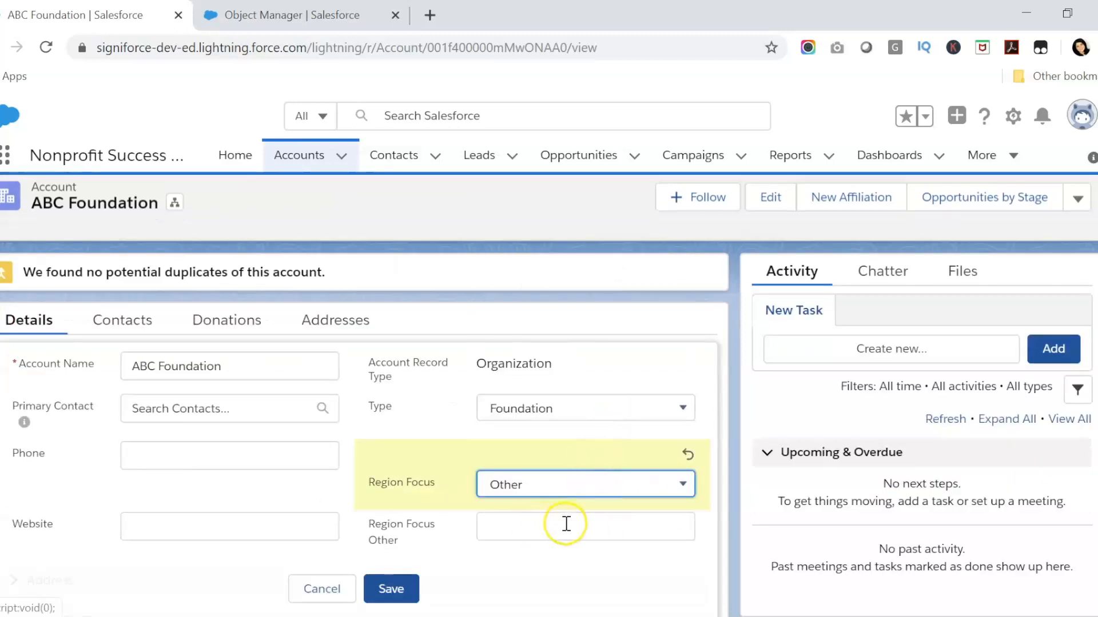
{"action": "left_click", "coordinate": [409, 591]}
{"action": "left_click", "coordinate": [627, 523]}
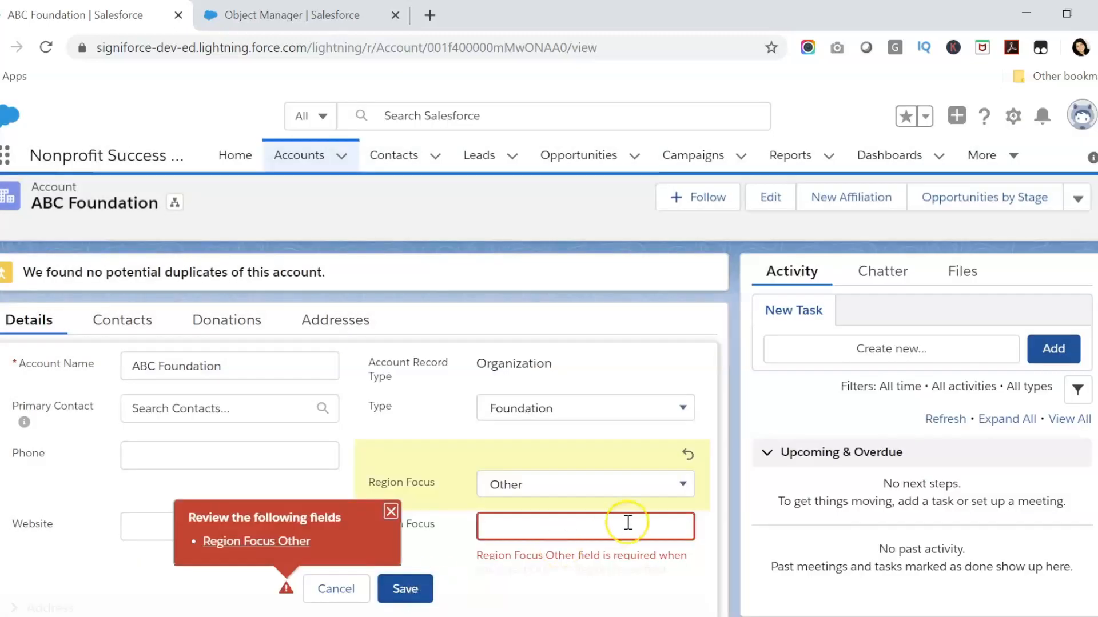
{"action": "scroll", "coordinate": [692, 446], "scroll_direction": "down", "scroll_amount": 2}
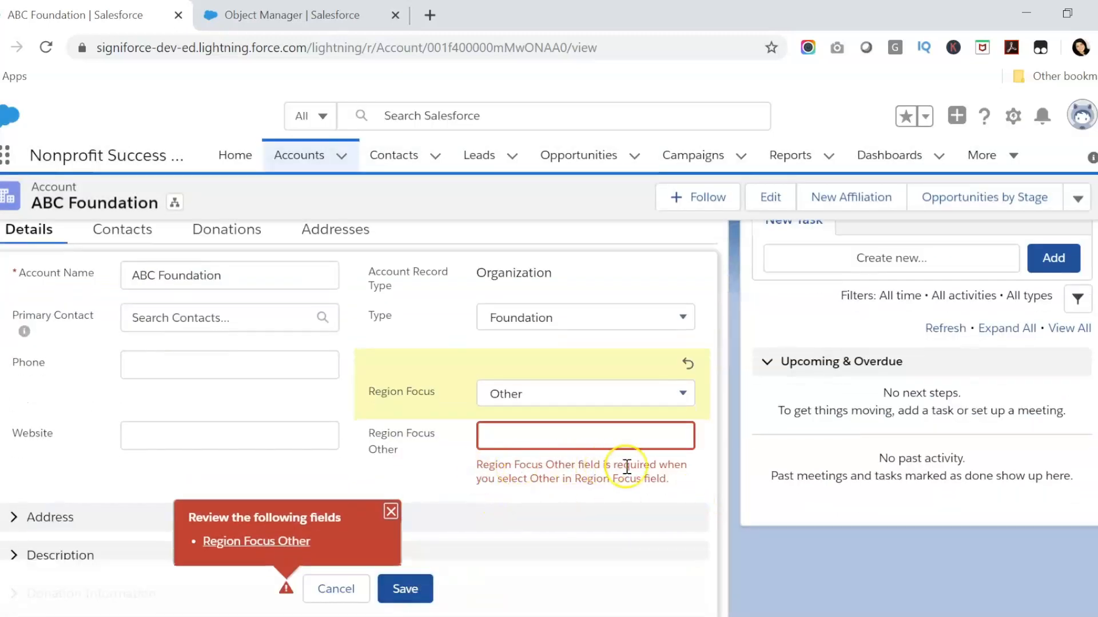
{"action": "left_click_drag", "start_coordinate": [686, 483], "coordinate": [478, 457]}
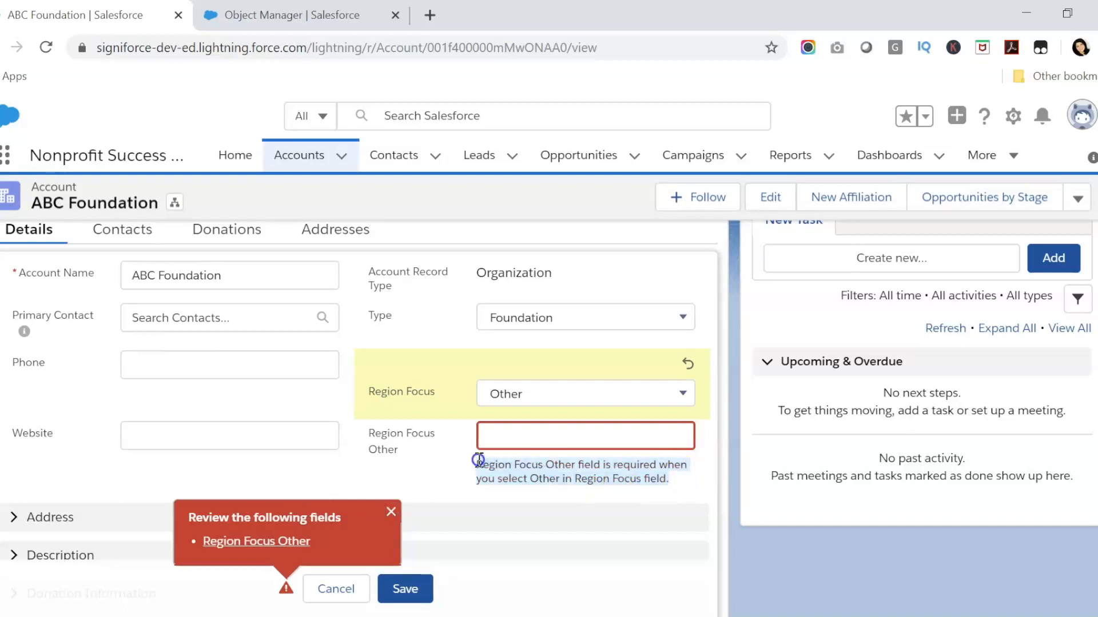
{"action": "left_click", "coordinate": [771, 511]}
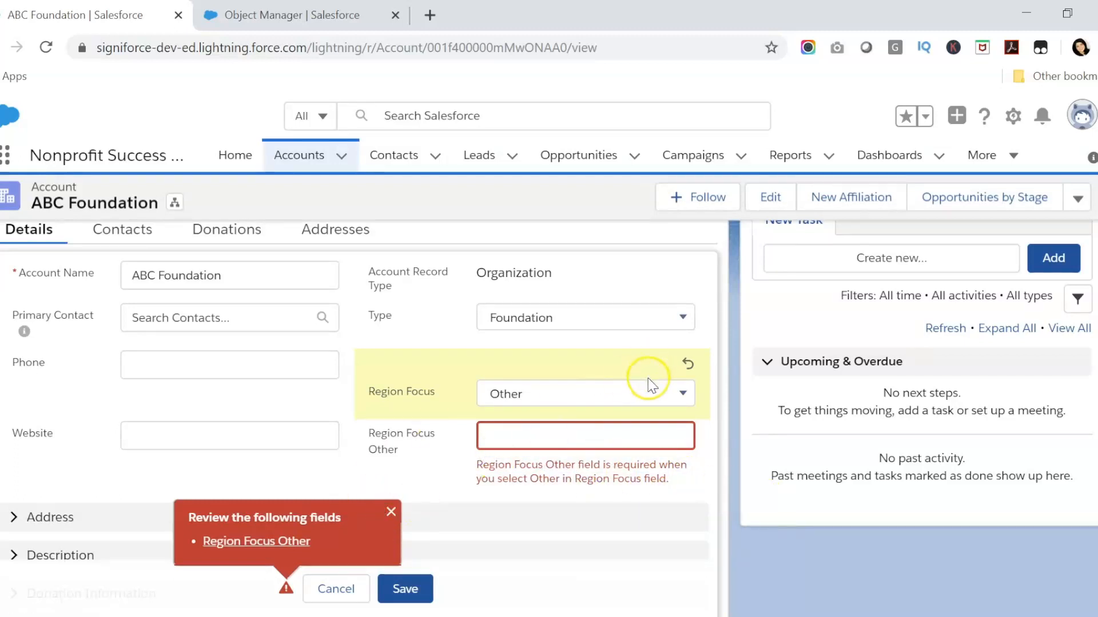
Change Region Focus to Asia and save the record
{"action": "left_click", "coordinate": [649, 393]}
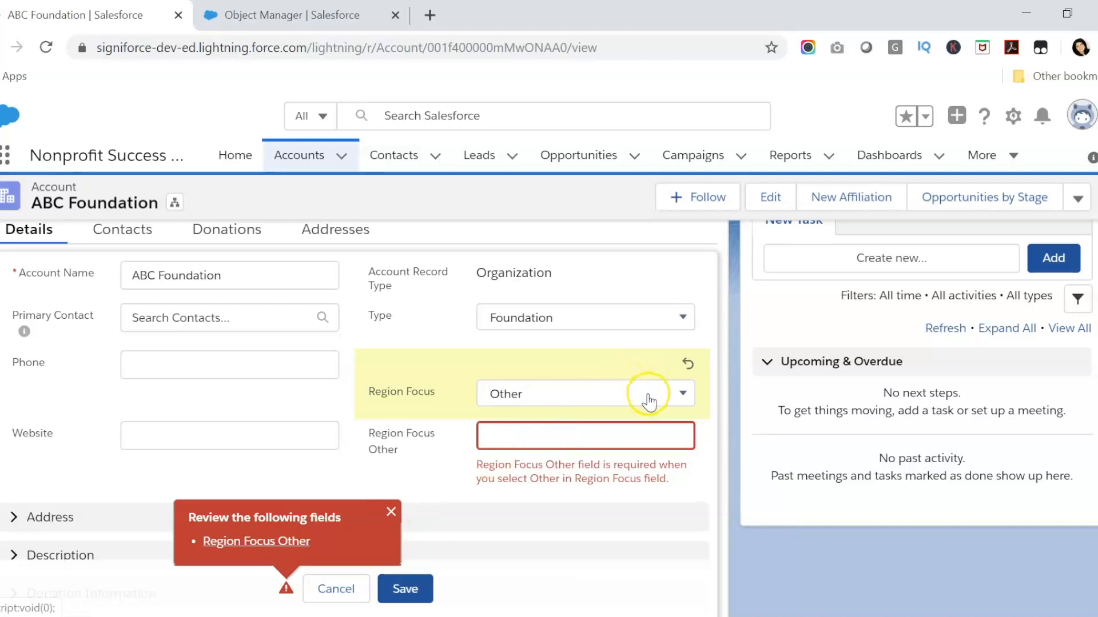
{"action": "left_click", "coordinate": [649, 394]}
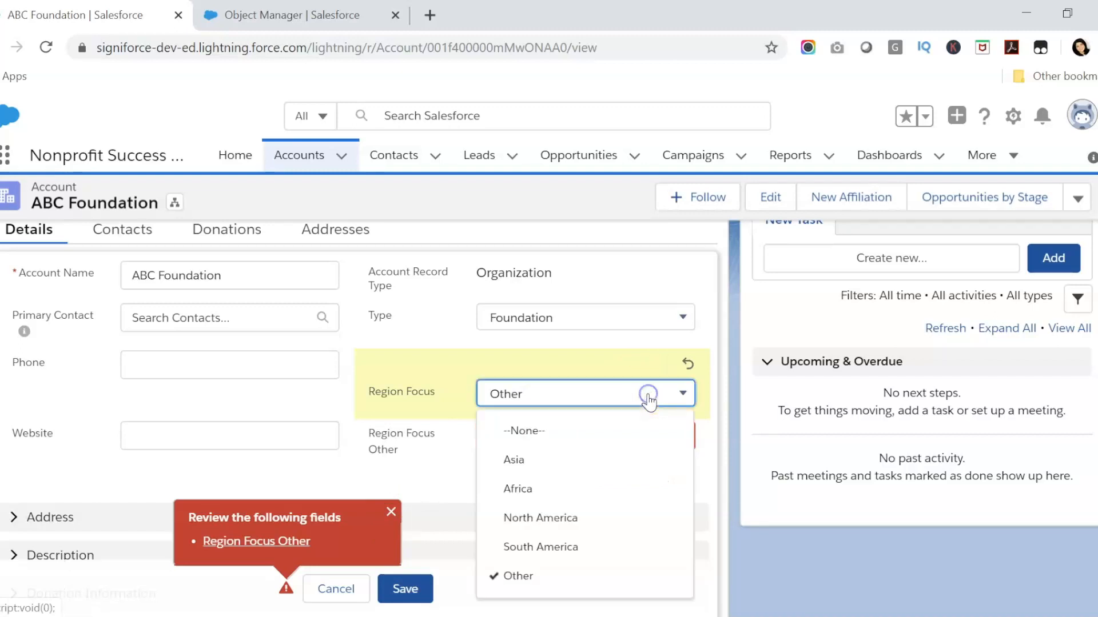
{"action": "left_click", "coordinate": [646, 462]}
{"action": "left_click", "coordinate": [405, 588]}
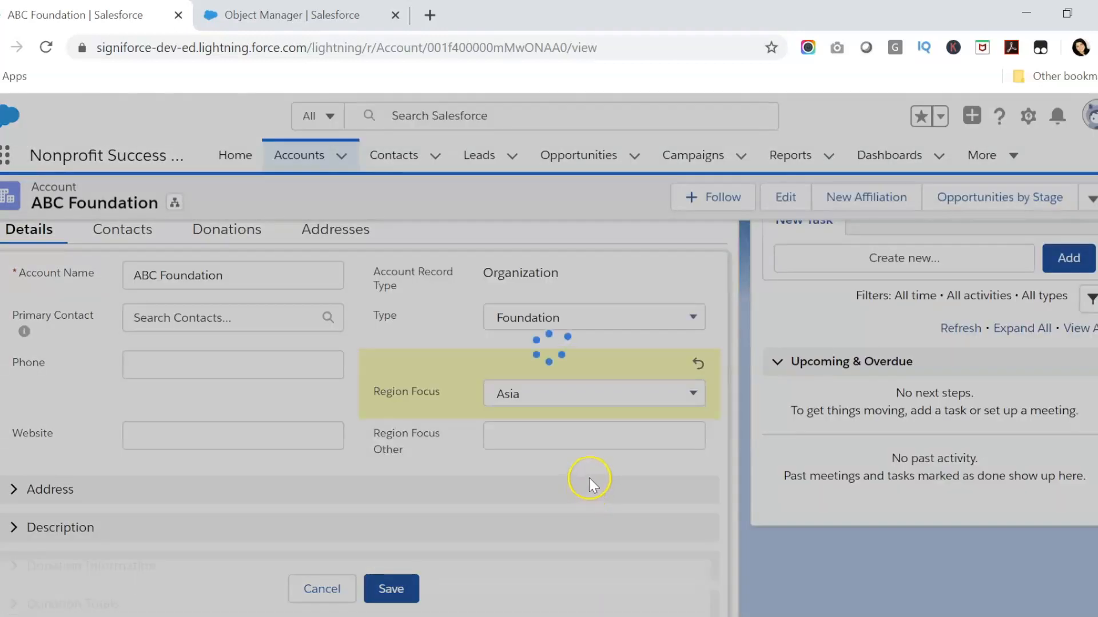
Check ABC Foundation's saved values, cancelling an edit so Region Focus Other stays blank with Region Focus Asia
{"action": "scroll", "coordinate": [578, 400], "scroll_direction": "up", "scroll_amount": 3}
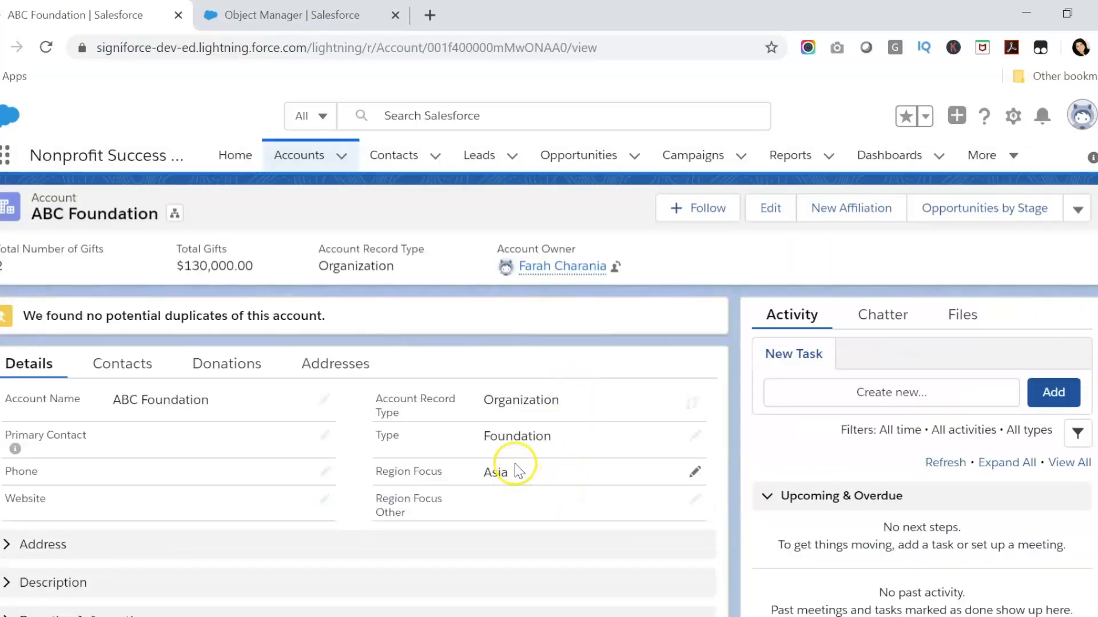
{"action": "left_click", "coordinate": [694, 501]}
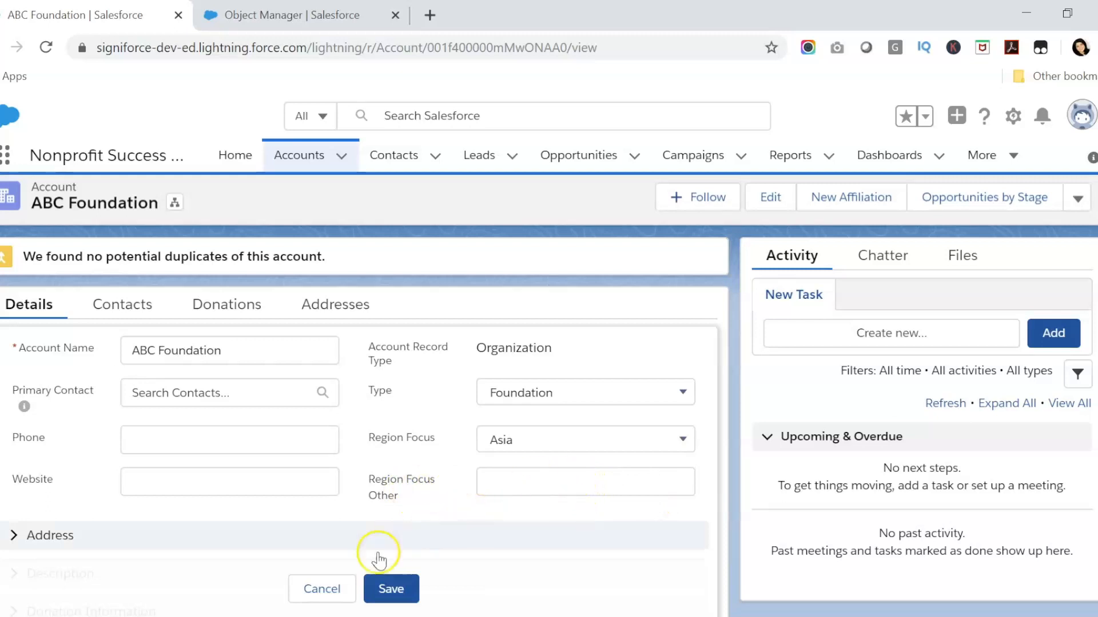
{"action": "left_click", "coordinate": [322, 589]}
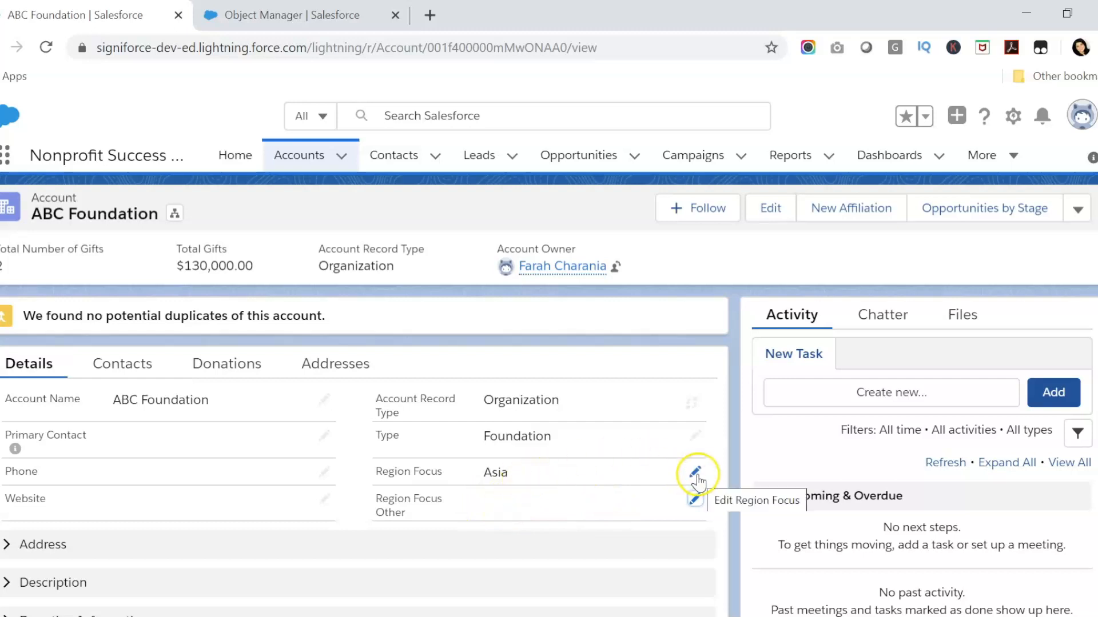
{"action": "left_click", "coordinate": [547, 424]}
{"action": "left_click", "coordinate": [541, 426]}
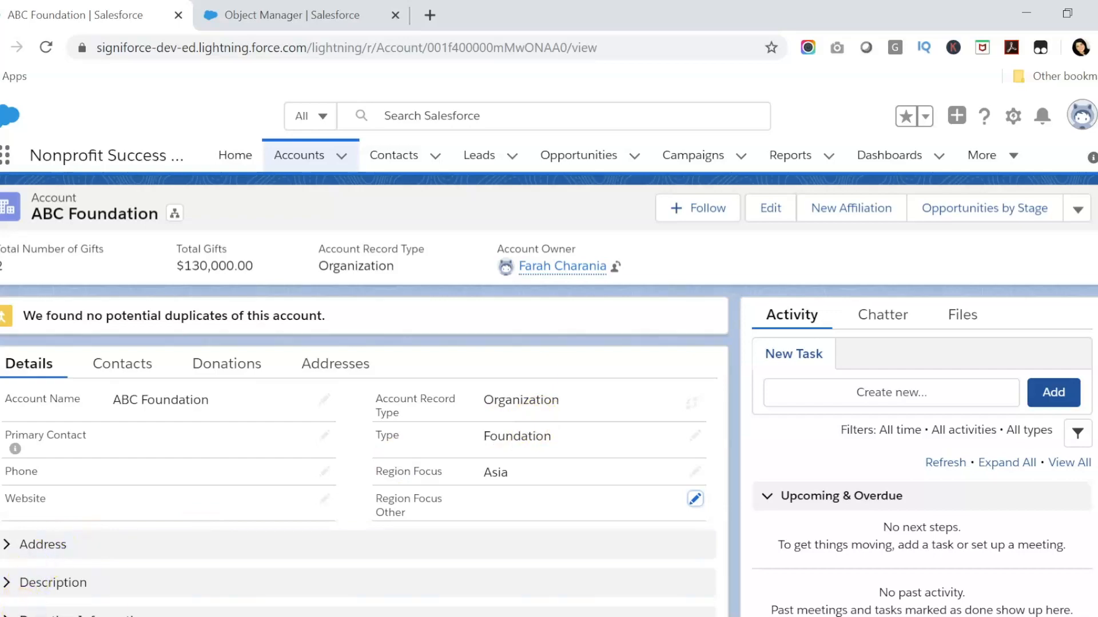